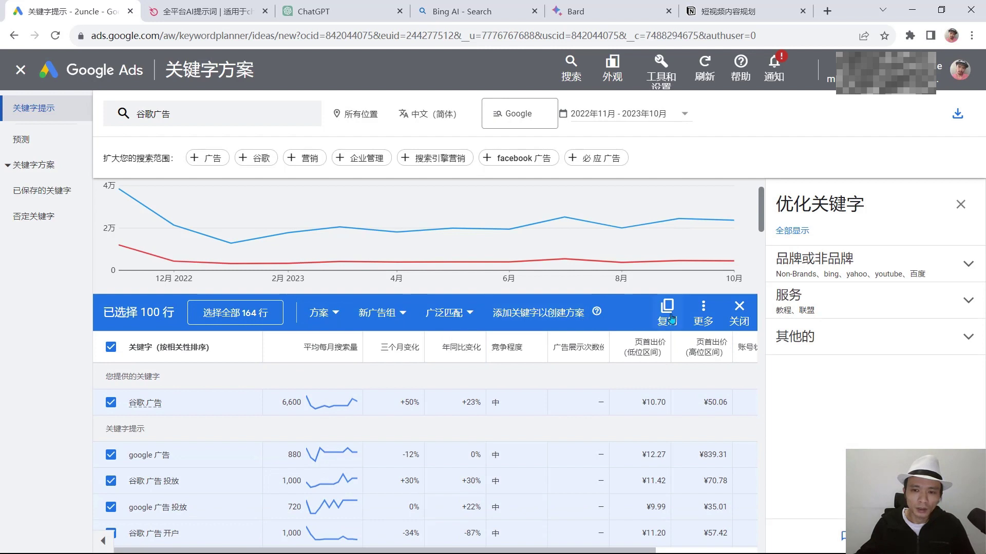
Copy the 100 selected keyword ideas to the clipboard and switch to the 2uncle AI prompt generator page.
{"action": "left_click", "coordinate": [670, 318]}
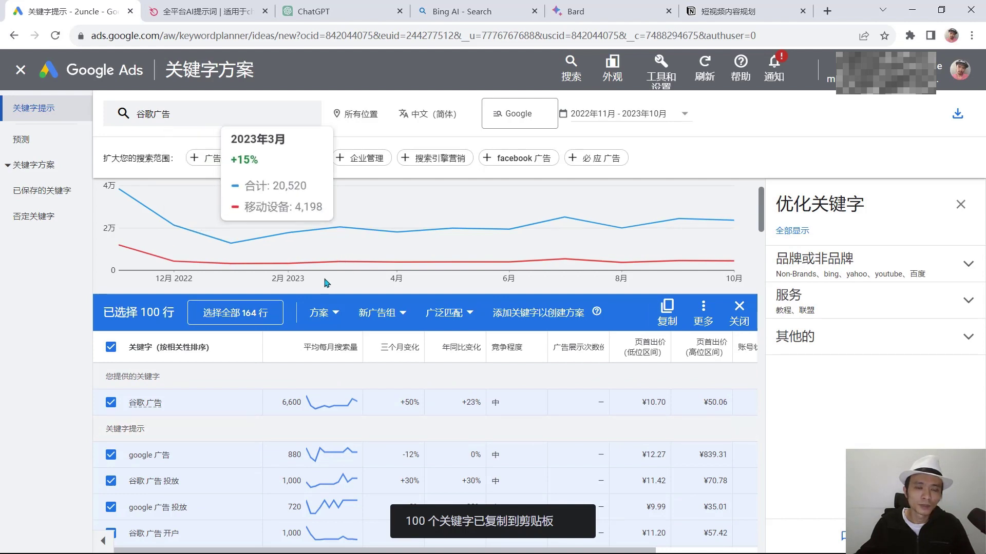
{"action": "left_click", "coordinate": [239, 20]}
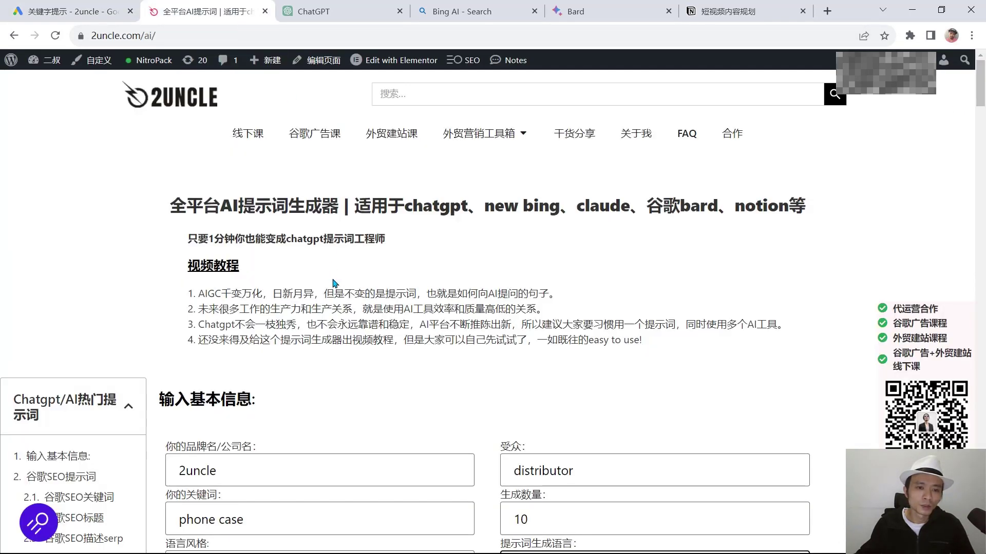
Look through the prompt generator page and its tool list for the section that classifies multiple Google keywords by search intent in a table.
{"action": "scroll", "coordinate": [333, 285], "scroll_direction": "down", "scroll_amount": 2}
{"action": "scroll", "coordinate": [333, 281], "scroll_direction": "down", "scroll_amount": 6}
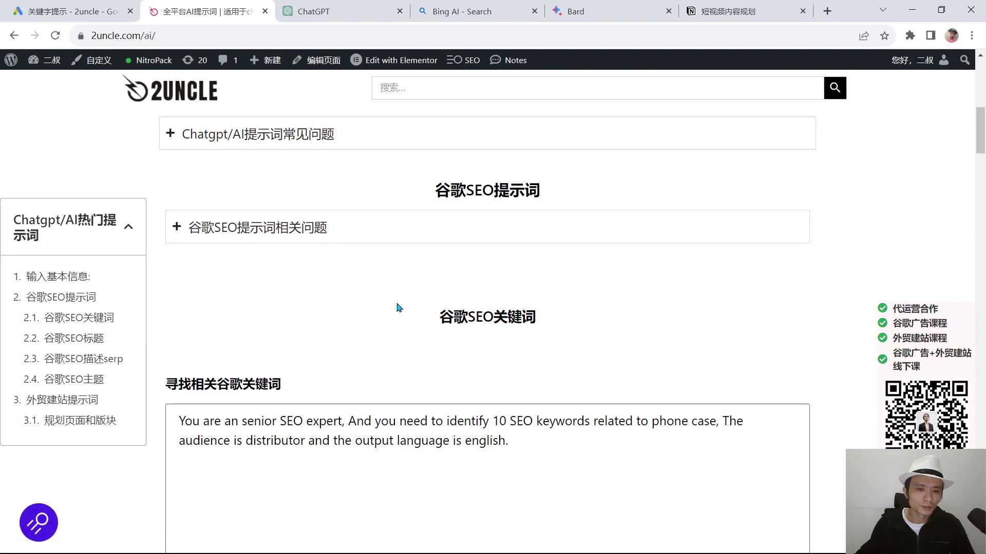
{"action": "scroll", "coordinate": [434, 267], "scroll_direction": "down", "scroll_amount": 2}
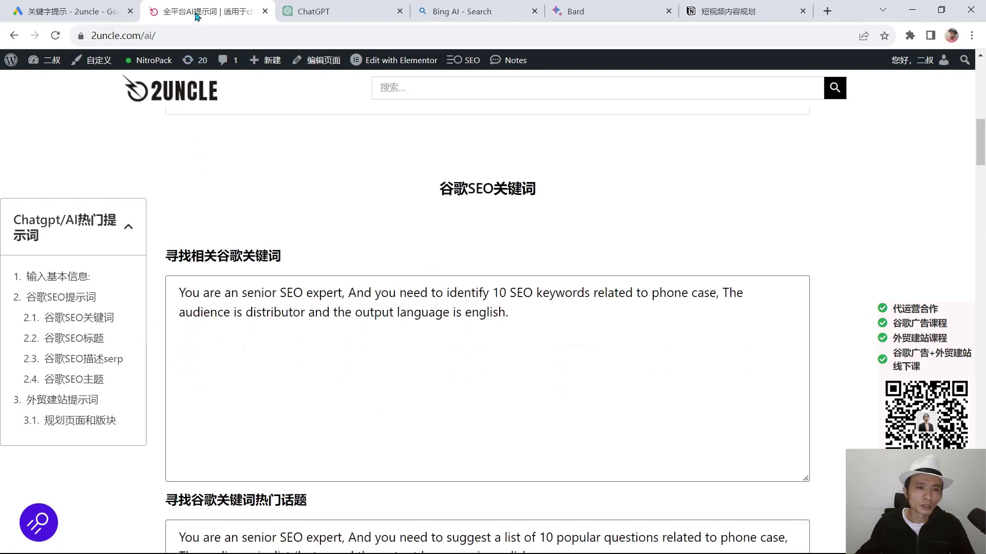
{"action": "scroll", "coordinate": [429, 209], "scroll_direction": "up", "scroll_amount": 8}
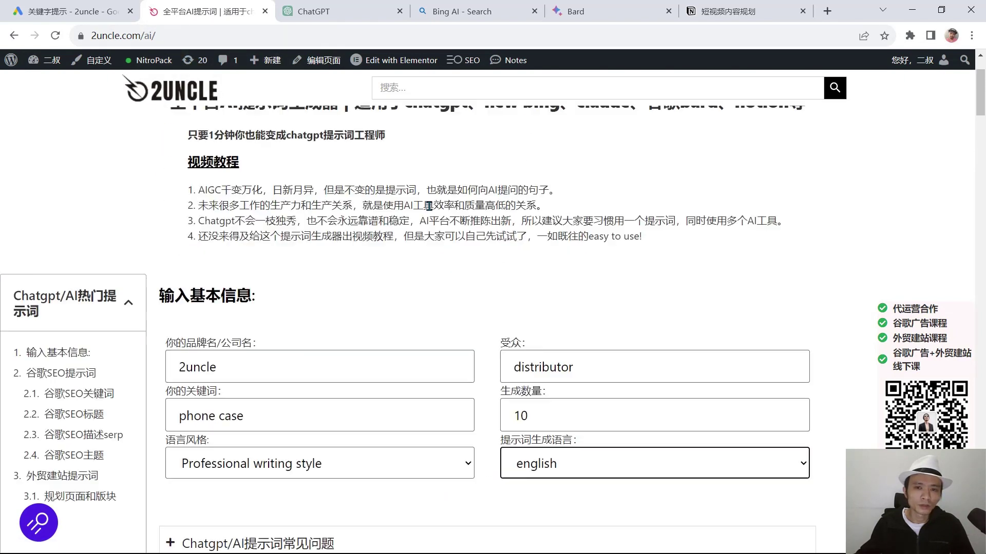
{"action": "scroll", "coordinate": [429, 206], "scroll_direction": "up", "scroll_amount": 2}
{"action": "mouse_move", "coordinate": [479, 134]}
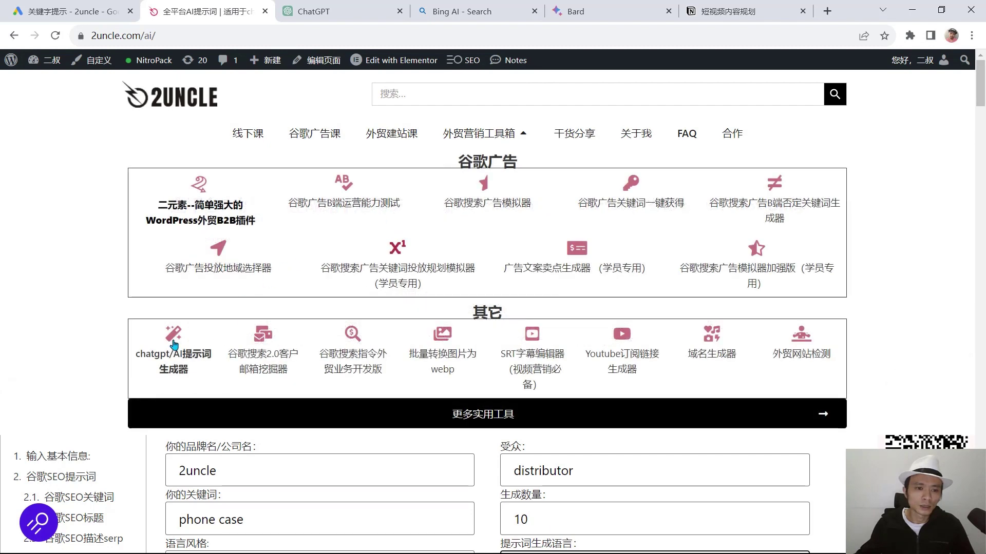
{"action": "scroll", "coordinate": [405, 437], "scroll_direction": "down", "scroll_amount": 5}
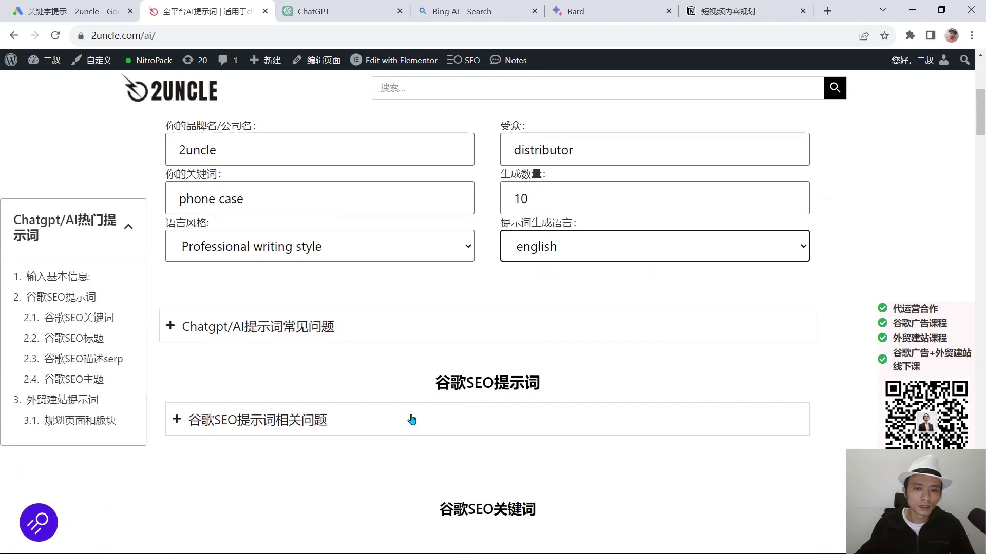
{"action": "scroll", "coordinate": [412, 420], "scroll_direction": "down", "scroll_amount": 15}
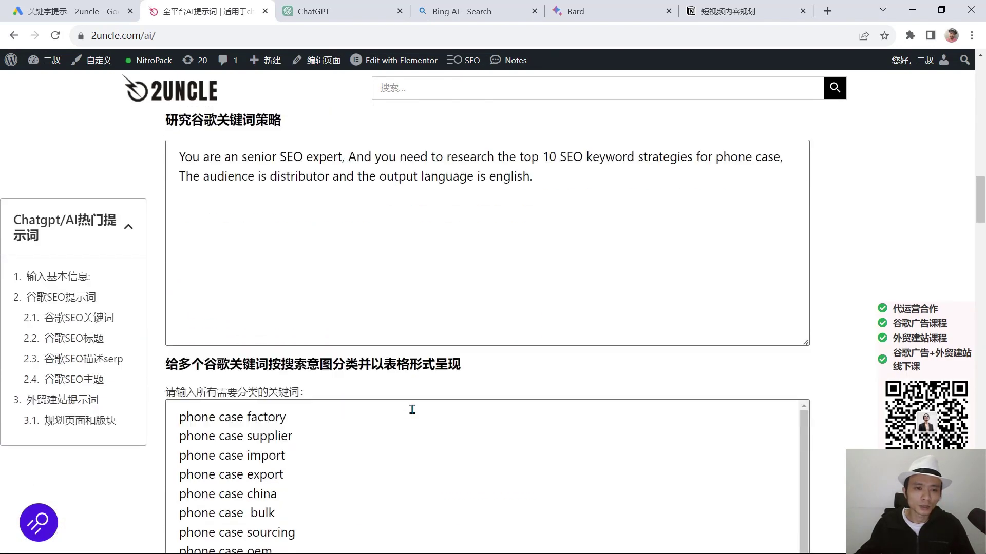
{"action": "scroll", "coordinate": [411, 410], "scroll_direction": "down", "scroll_amount": 2}
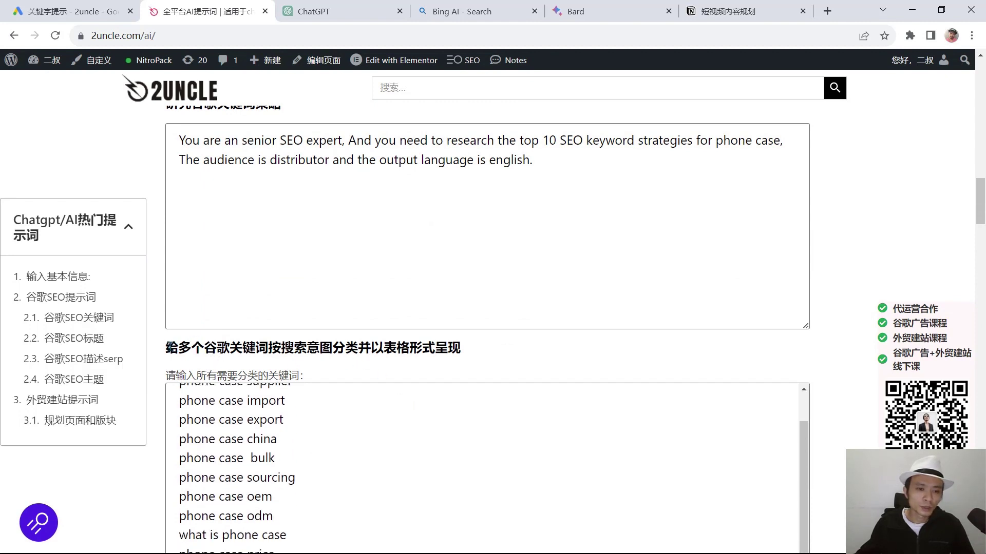
{"action": "left_click_drag", "start_coordinate": [169, 347], "coordinate": [456, 348]}
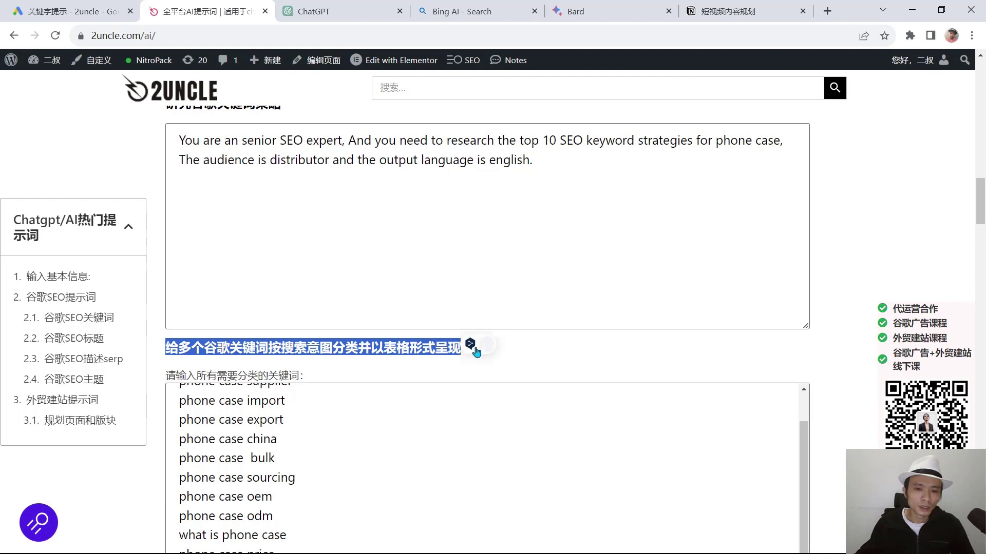
{"action": "left_click", "coordinate": [468, 345]}
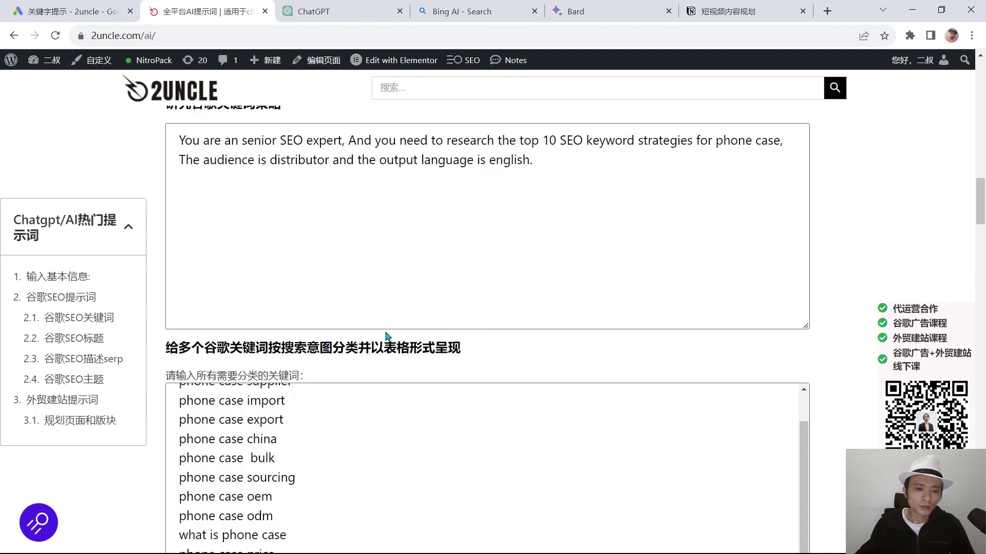
Replace the sample phone case keywords in the search-intent classification list with the copied Google Ads keywords and look through the pasted list.
{"action": "scroll", "coordinate": [390, 337], "scroll_direction": "down", "scroll_amount": 3}
{"action": "scroll", "coordinate": [315, 423], "scroll_direction": "up", "scroll_amount": 1}
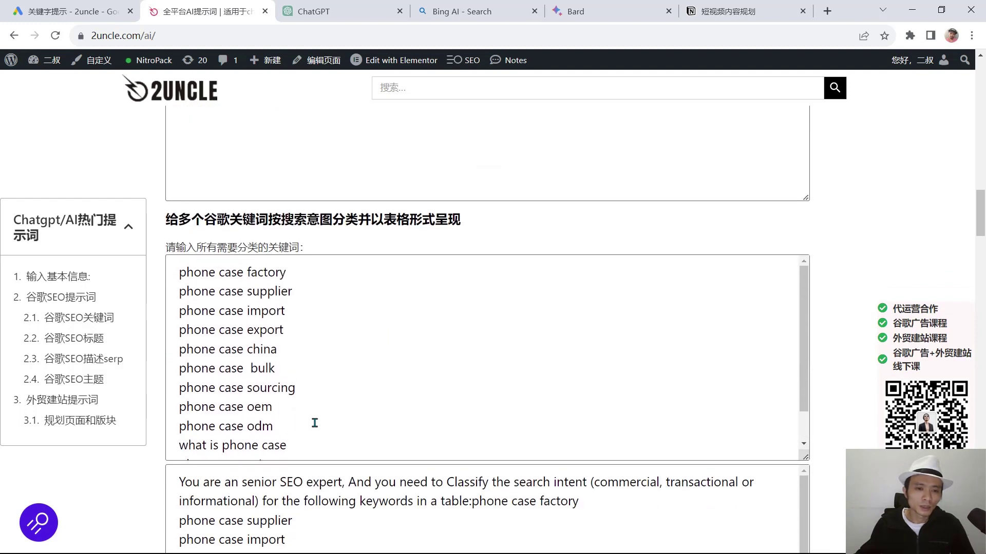
{"action": "left_click_drag", "start_coordinate": [176, 274], "coordinate": [323, 442]}
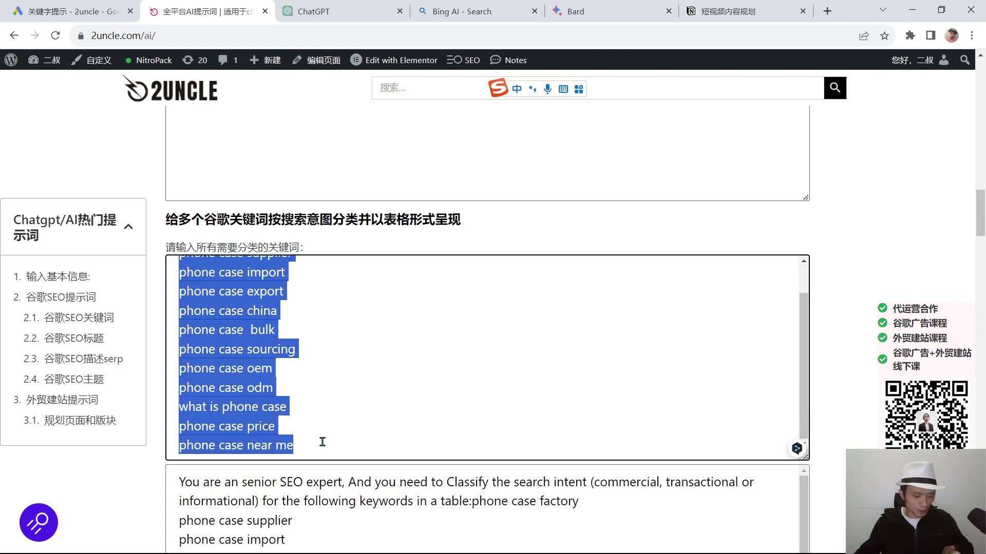
{"action": "key", "text": "ctrl+v"}
{"action": "scroll", "coordinate": [344, 420], "scroll_direction": "up", "scroll_amount": 3}
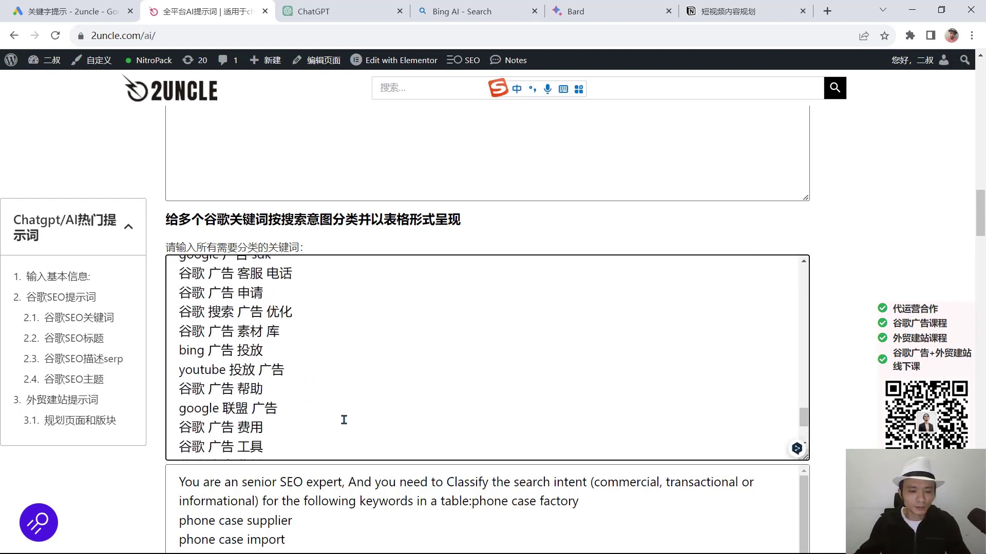
{"action": "scroll", "coordinate": [344, 420], "scroll_direction": "up", "scroll_amount": 10}
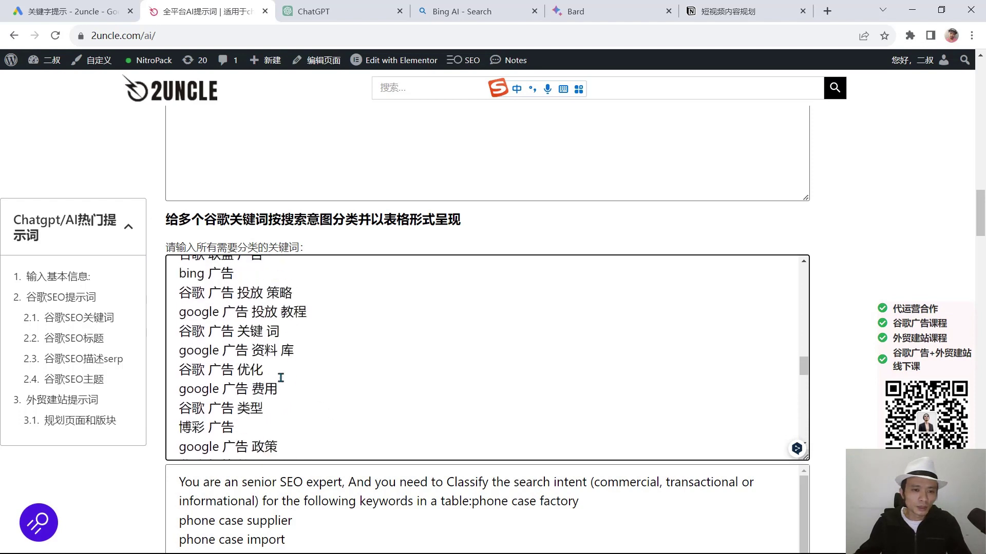
{"action": "scroll", "coordinate": [324, 343], "scroll_direction": "up", "scroll_amount": 2}
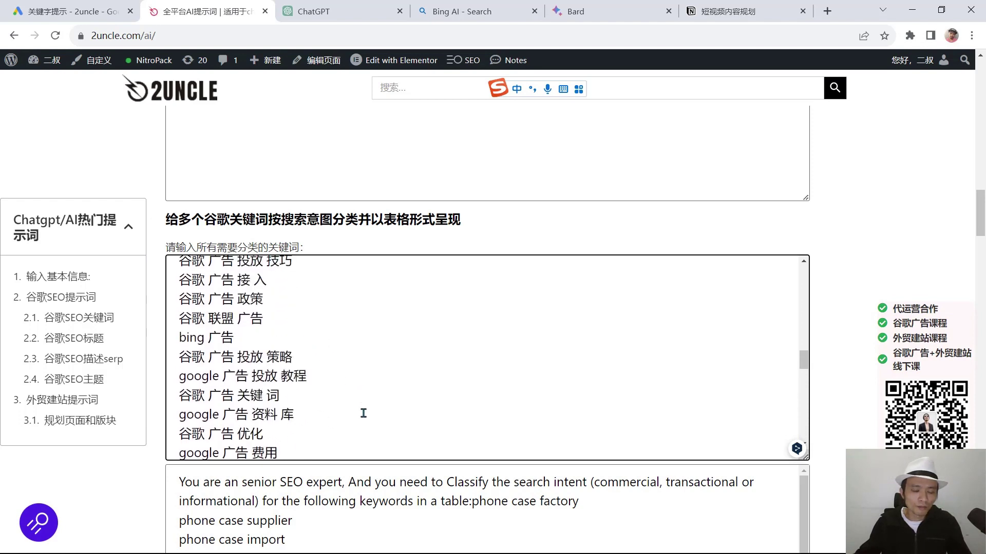
{"action": "scroll", "coordinate": [340, 380], "scroll_direction": "up", "scroll_amount": 6}
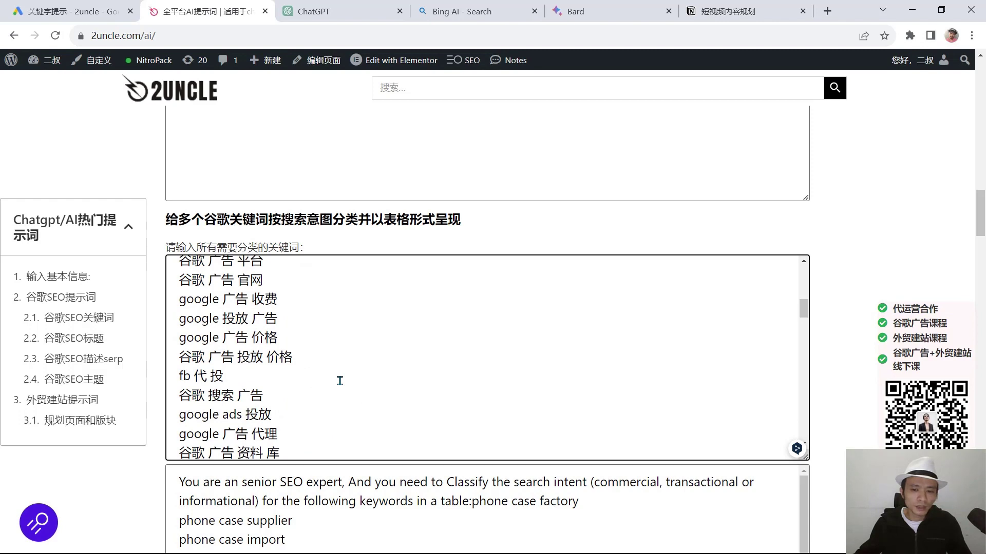
In the basic information, set the brand name to 二叔 and the audience to 外贸人.
{"action": "scroll", "coordinate": [838, 269], "scroll_direction": "up", "scroll_amount": 20}
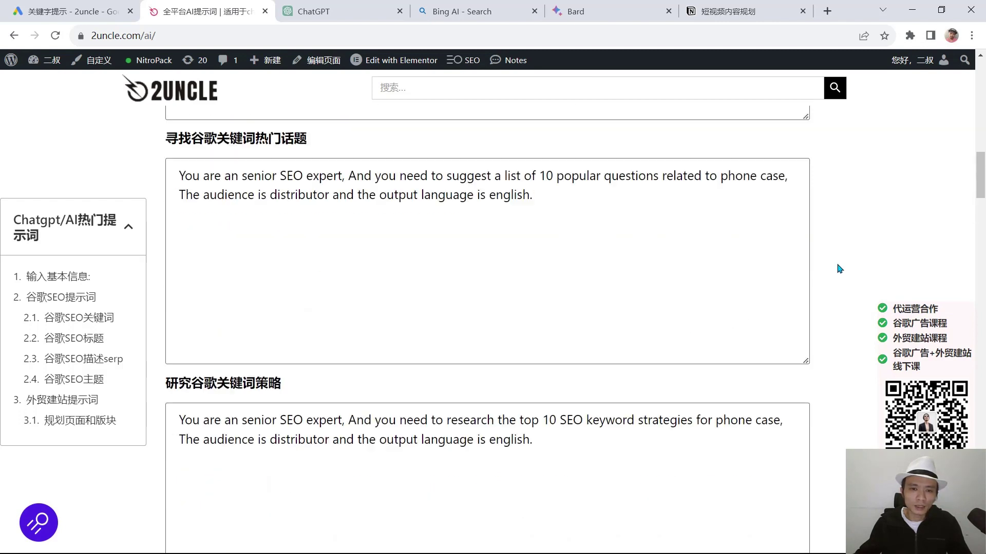
{"action": "scroll", "coordinate": [839, 268], "scroll_direction": "up", "scroll_amount": 3}
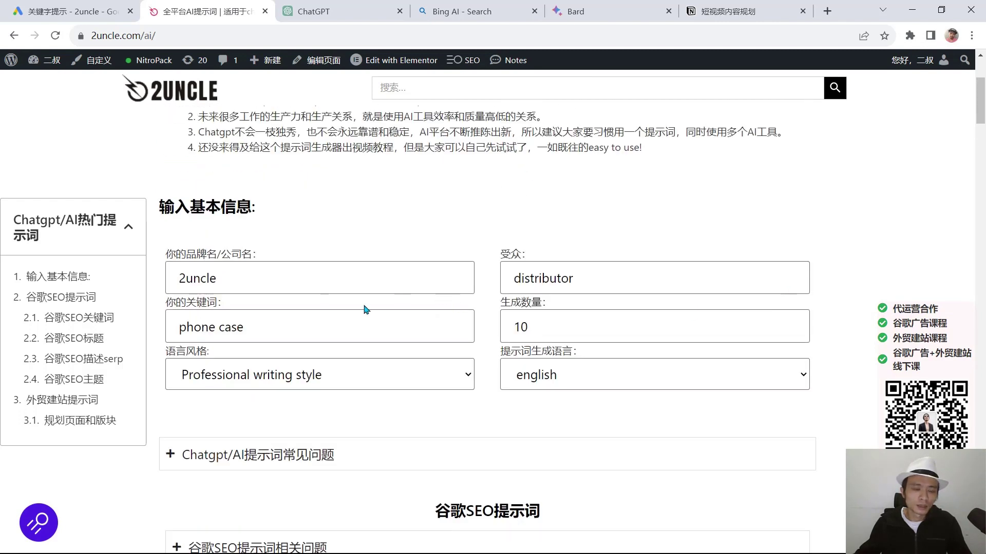
{"action": "left_click_drag", "start_coordinate": [243, 285], "coordinate": [171, 276]}
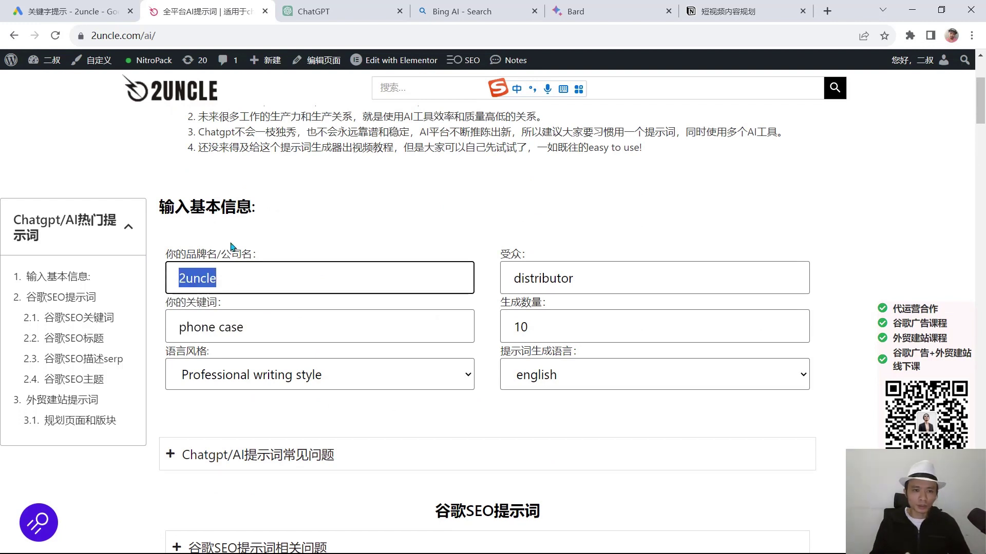
{"action": "type", "text": "二叔"}
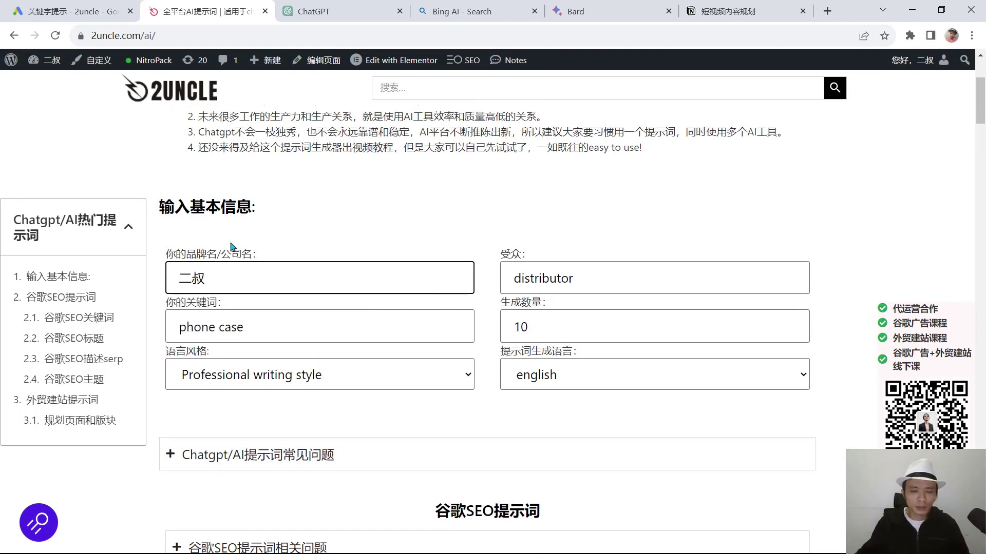
{"action": "left_click_drag", "start_coordinate": [571, 279], "coordinate": [479, 282]}
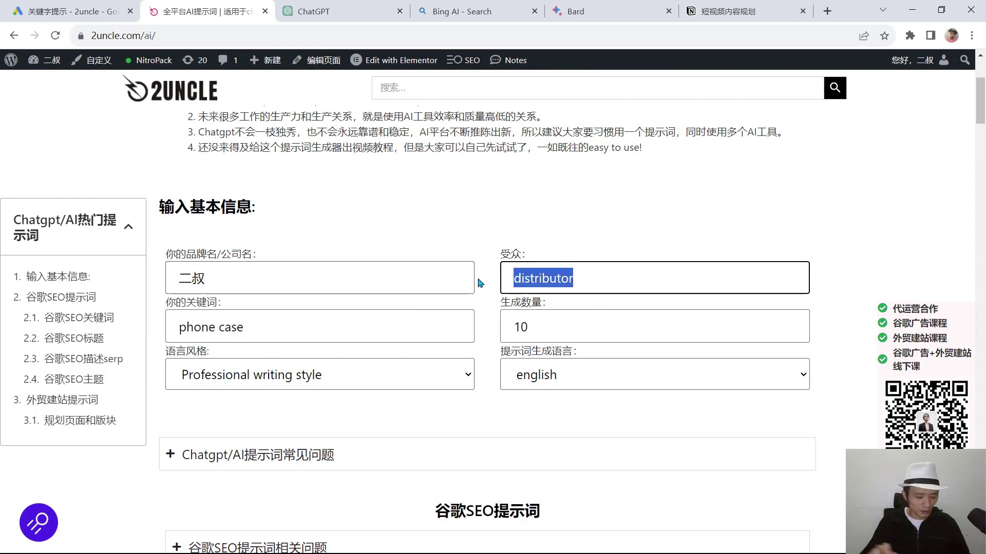
{"action": "type", "text": "waim"}
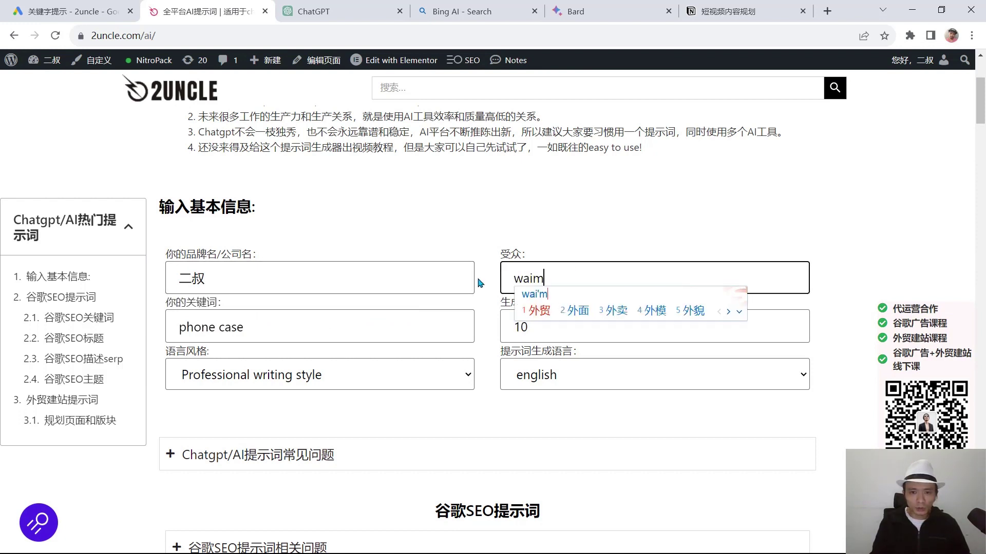
{"action": "key", "text": "space"}
{"action": "type", "text": "ren"}
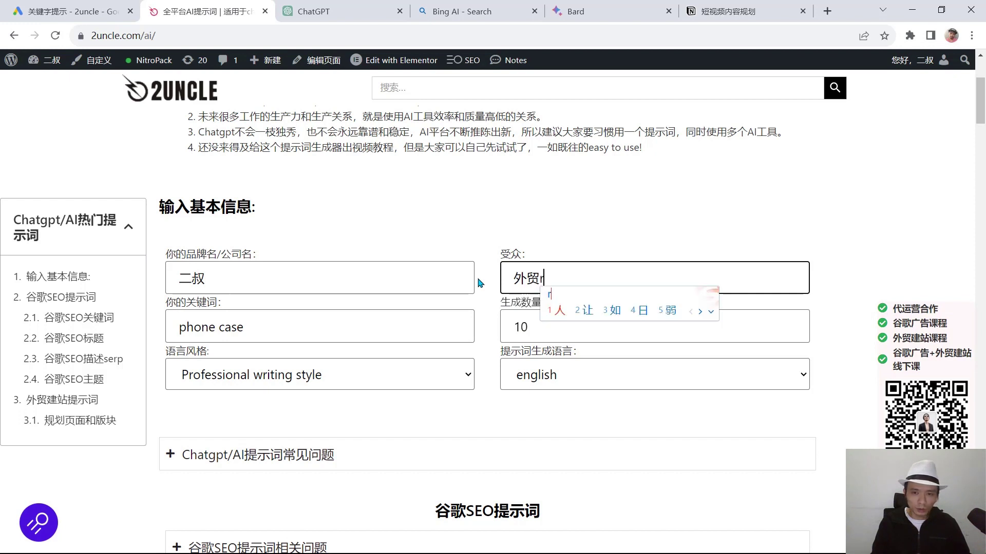
{"action": "key", "text": "space"}
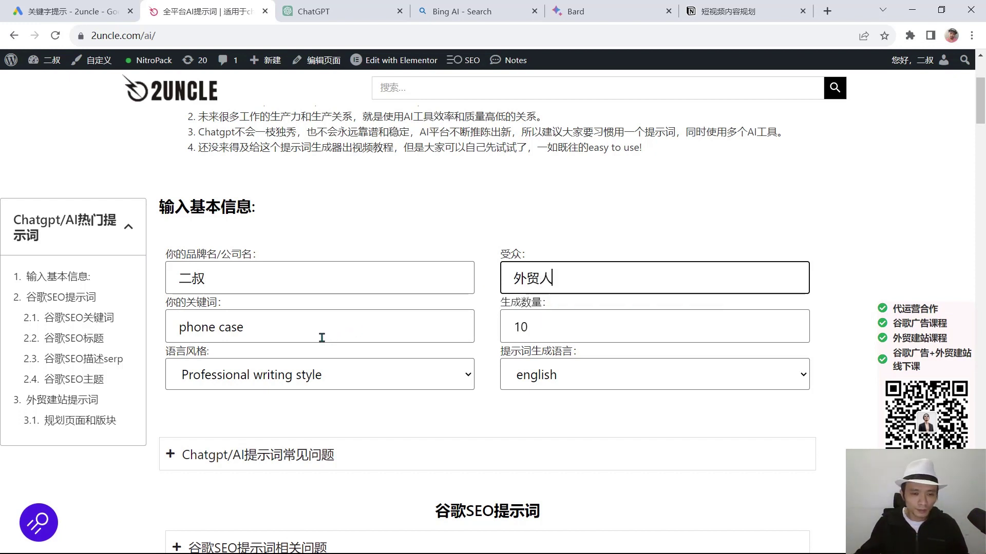
Set the basic information keyword to 谷歌广告 and the prompt output language to chinese.
{"action": "left_click_drag", "start_coordinate": [247, 329], "coordinate": [107, 340]}
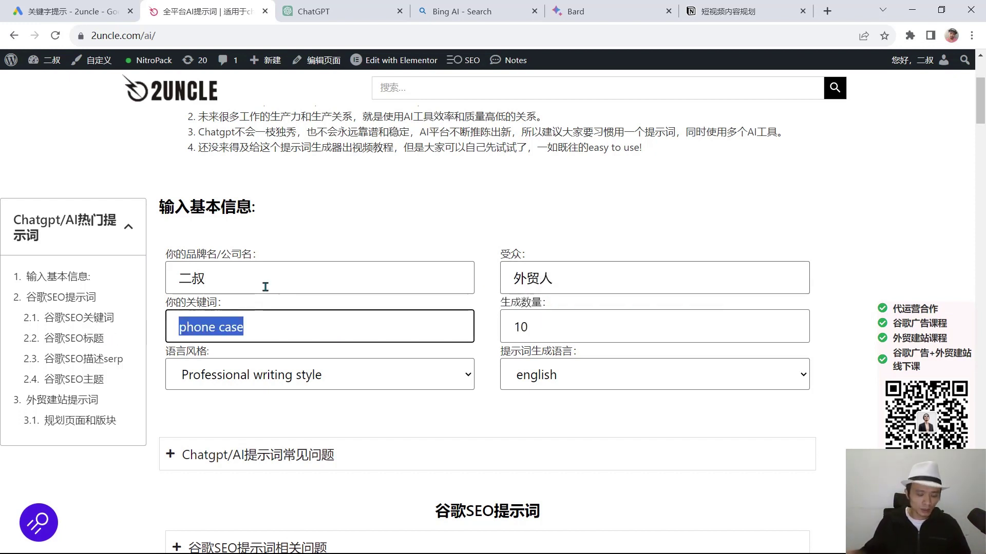
{"action": "type", "text": "guge"}
{"action": "key", "text": "space"}
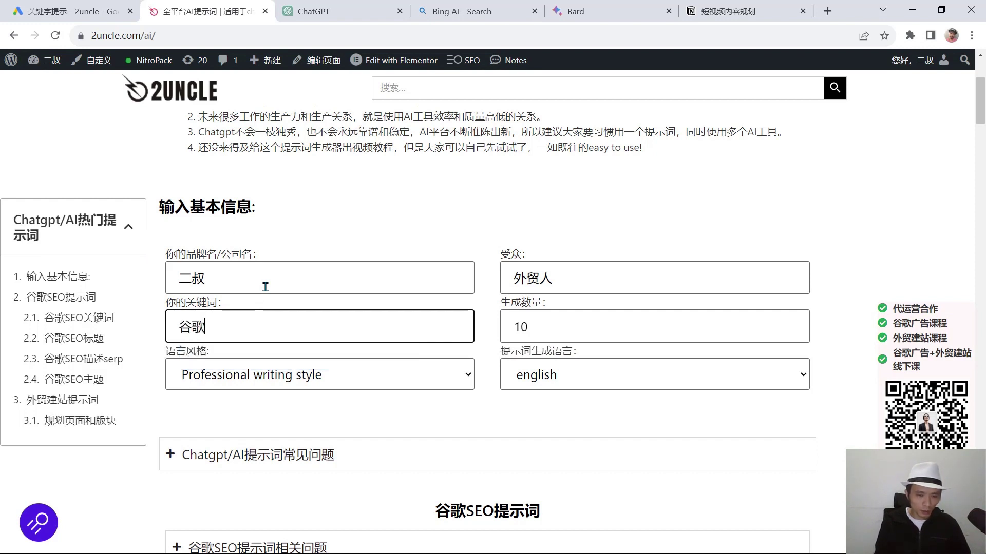
{"action": "type", "text": "gg"}
{"action": "key", "text": "space"}
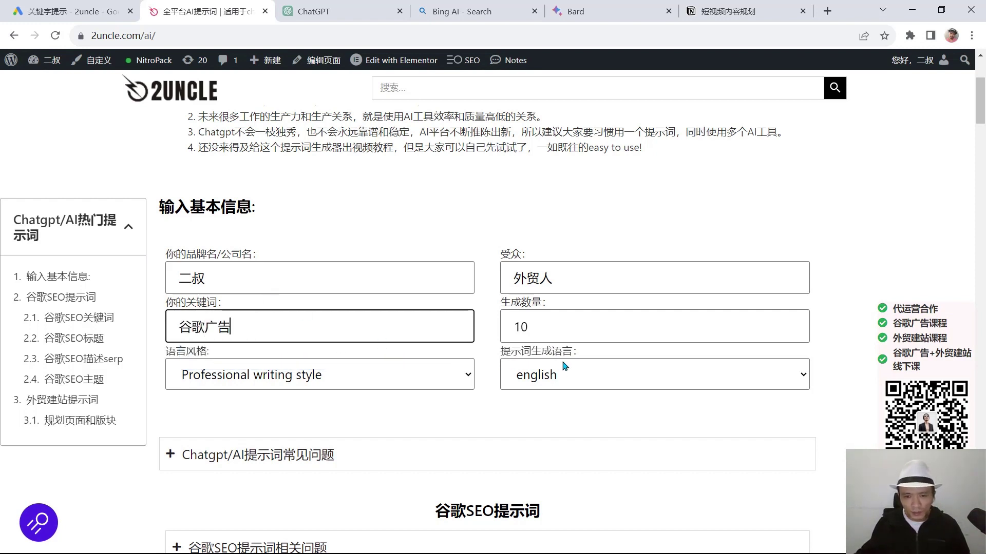
{"action": "left_click", "coordinate": [596, 378]}
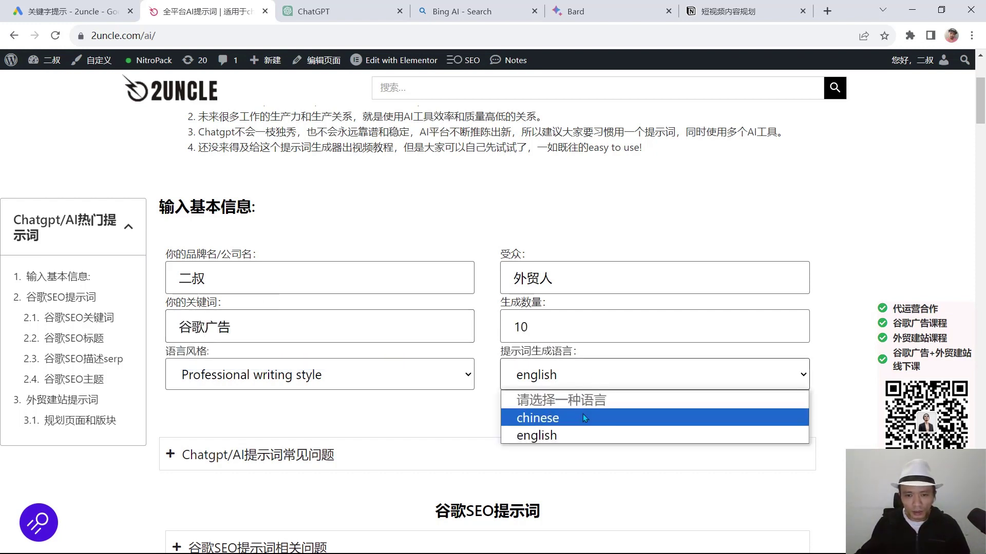
{"action": "left_click", "coordinate": [583, 414]}
Review the basic information, the pasted keyword list and the generated classification prompt to check which keywords the prompt contains.
{"action": "scroll", "coordinate": [453, 414], "scroll_direction": "down", "scroll_amount": 7}
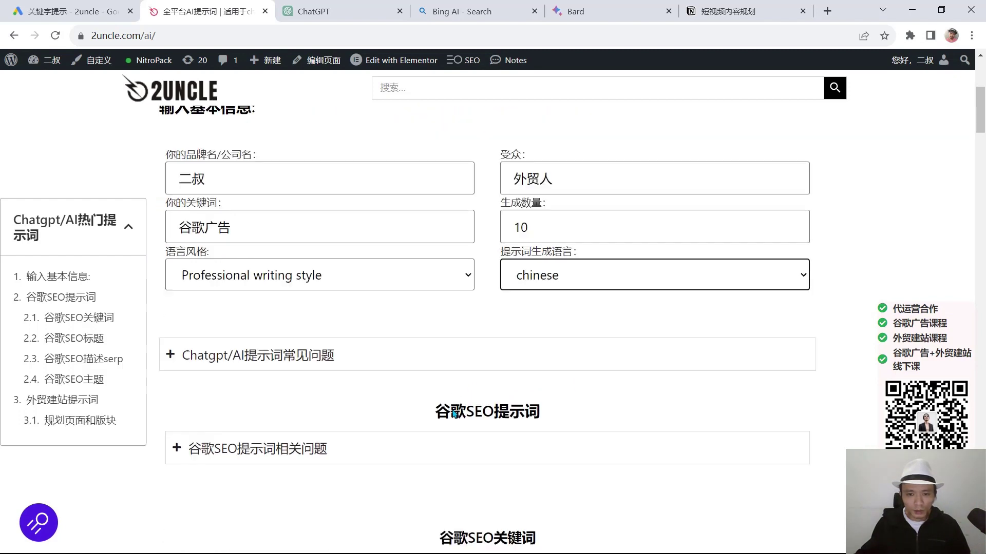
{"action": "scroll", "coordinate": [479, 359], "scroll_direction": "up", "scroll_amount": 6}
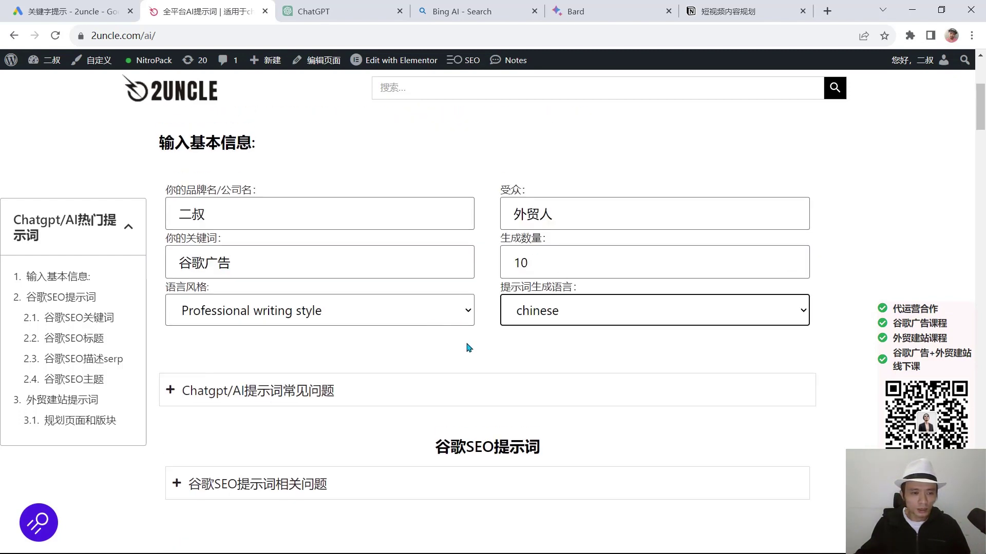
{"action": "scroll", "coordinate": [469, 348], "scroll_direction": "down", "scroll_amount": 15}
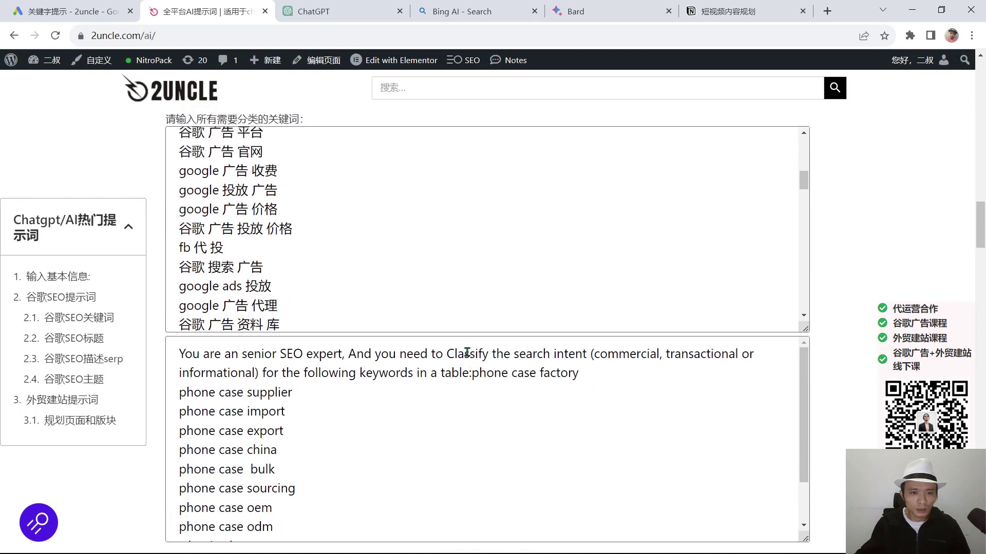
{"action": "left_click", "coordinate": [406, 407]}
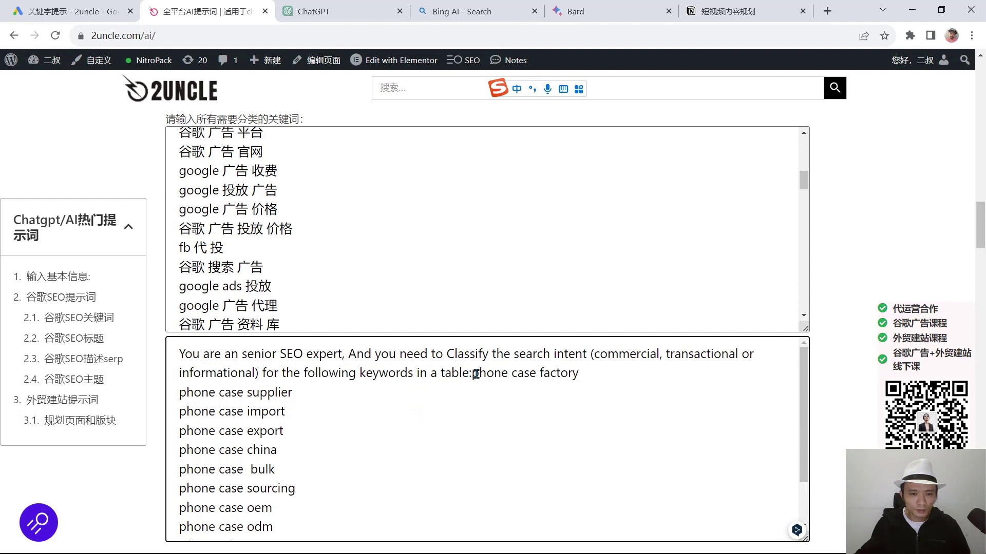
{"action": "left_click", "coordinate": [555, 296]}
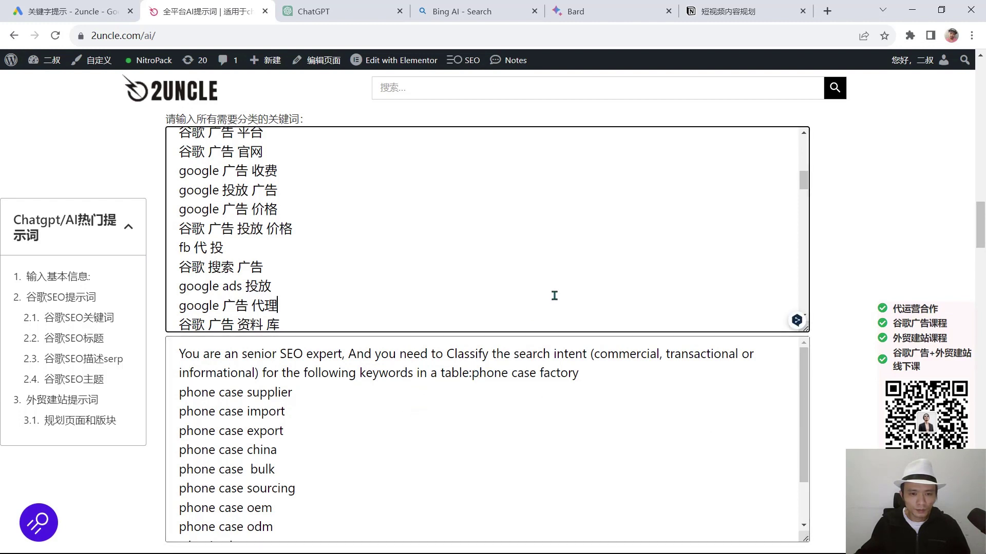
{"action": "scroll", "coordinate": [555, 295], "scroll_direction": "down", "scroll_amount": 6}
{"action": "scroll", "coordinate": [555, 295], "scroll_direction": "down", "scroll_amount": 10}
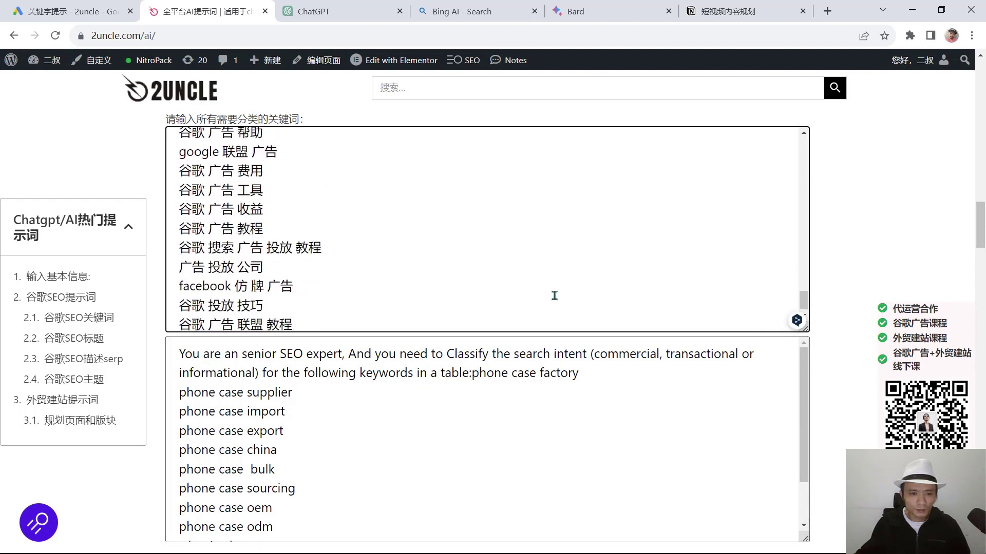
{"action": "left_click", "coordinate": [520, 409]}
{"action": "scroll", "coordinate": [526, 302], "scroll_direction": "up", "scroll_amount": 5}
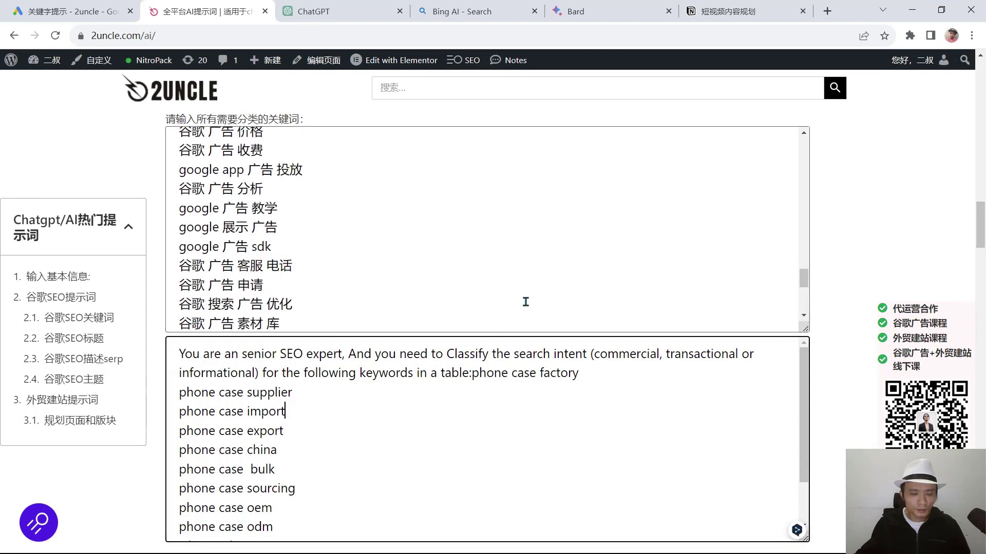
{"action": "scroll", "coordinate": [838, 240], "scroll_direction": "up", "scroll_amount": 5}
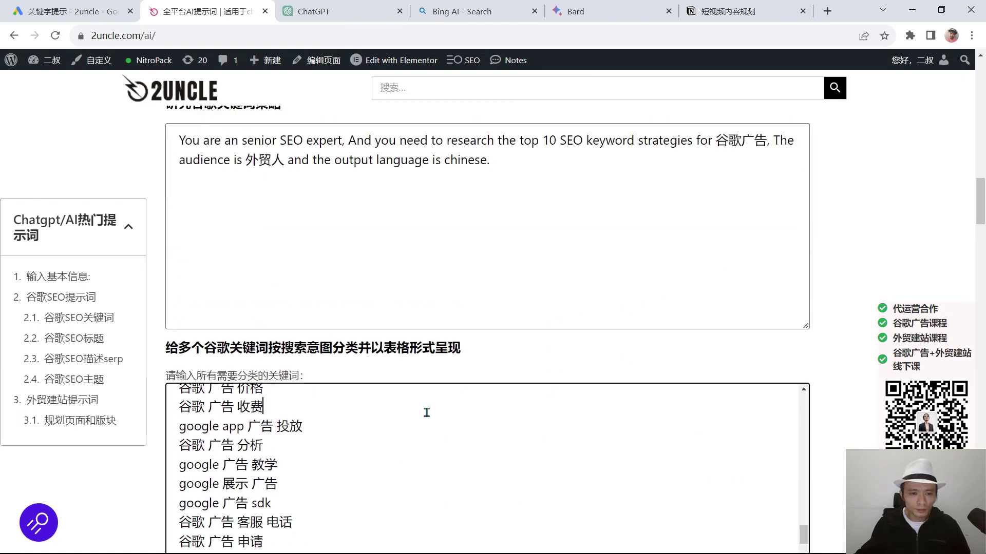
{"action": "scroll", "coordinate": [426, 413], "scroll_direction": "down", "scroll_amount": 3}
{"action": "scroll", "coordinate": [794, 316], "scroll_direction": "down", "scroll_amount": 6}
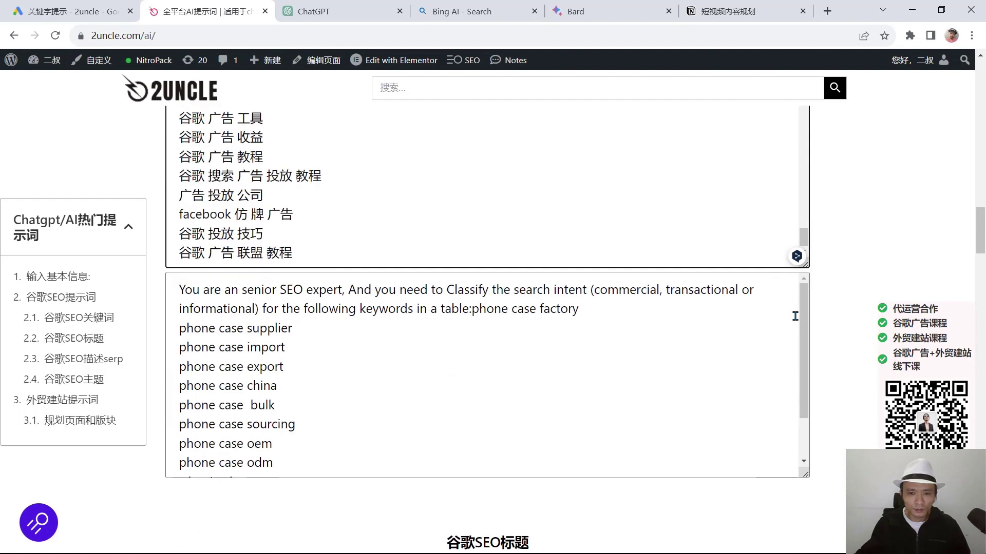
{"action": "left_click", "coordinate": [573, 345]}
{"action": "scroll", "coordinate": [589, 338], "scroll_direction": "down", "scroll_amount": 2}
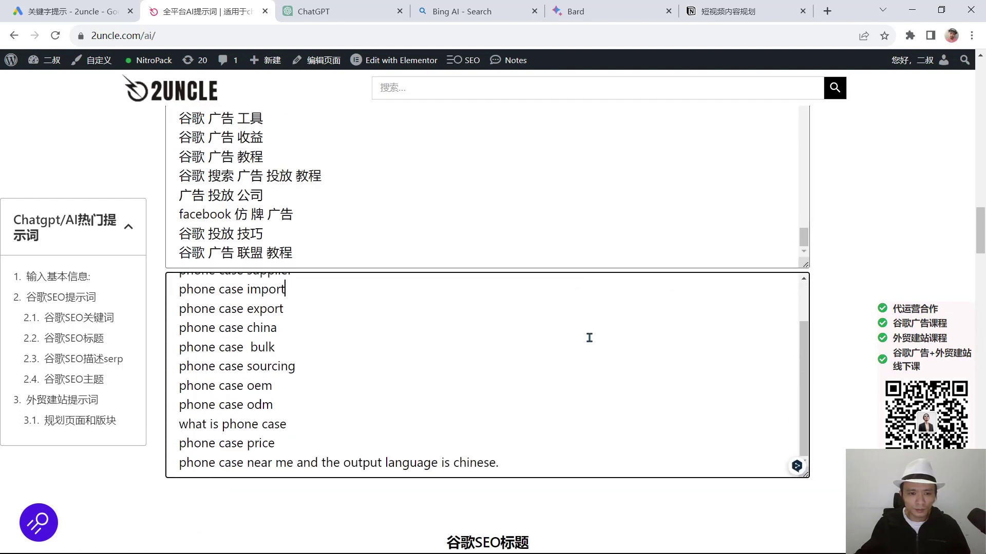
{"action": "scroll", "coordinate": [589, 338], "scroll_direction": "up", "scroll_amount": 10}
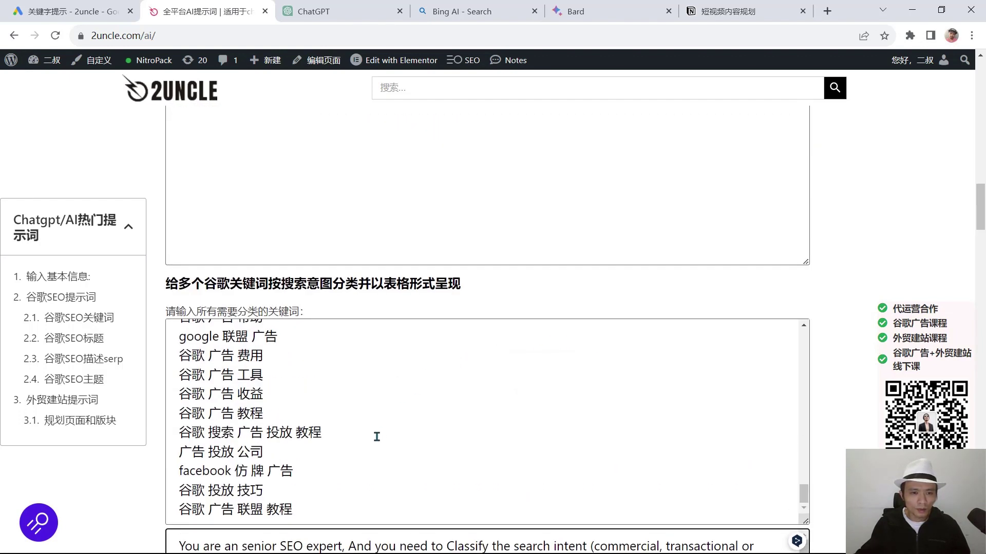
{"action": "scroll", "coordinate": [376, 436], "scroll_direction": "down", "scroll_amount": 5}
{"action": "scroll", "coordinate": [370, 418], "scroll_direction": "up", "scroll_amount": 4}
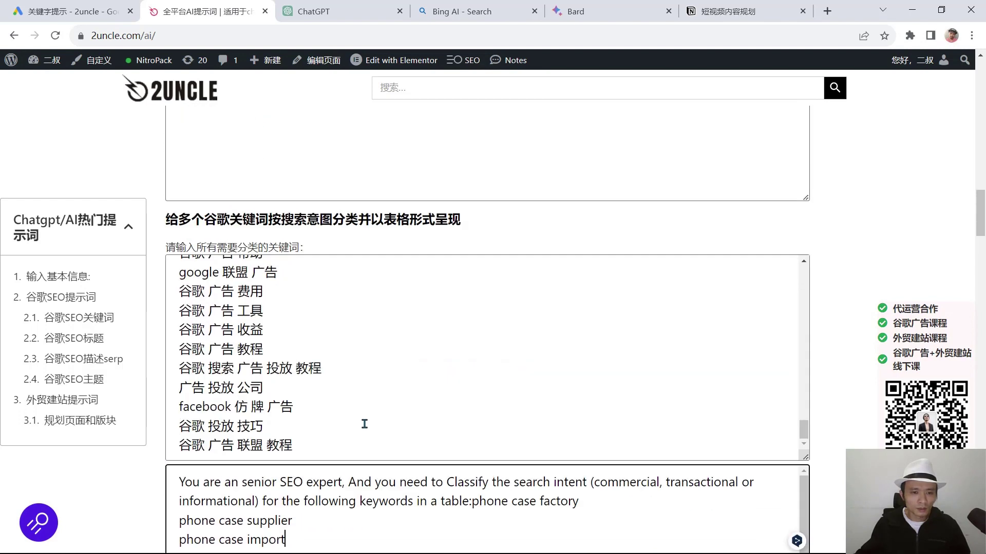
{"action": "scroll", "coordinate": [326, 442], "scroll_direction": "down", "scroll_amount": 3}
{"action": "scroll", "coordinate": [308, 452], "scroll_direction": "up", "scroll_amount": 3}
Copy all the pasted Google Ads keywords and replace the sample phone case keywords inside the generated classification prompt with them.
{"action": "left_click", "coordinate": [301, 442]}
{"action": "scroll", "coordinate": [301, 442], "scroll_direction": "up", "scroll_amount": 10}
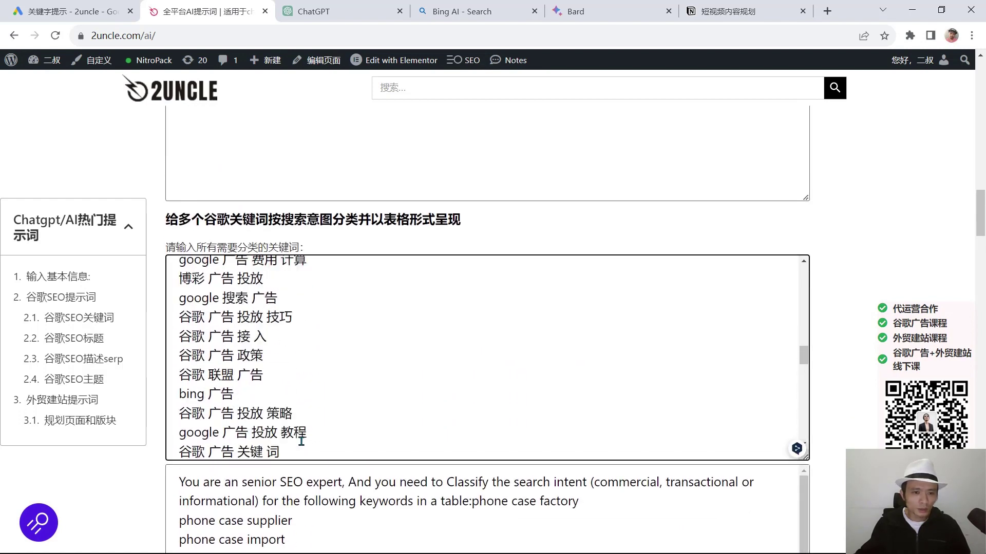
{"action": "scroll", "coordinate": [302, 442], "scroll_direction": "up", "scroll_amount": 5}
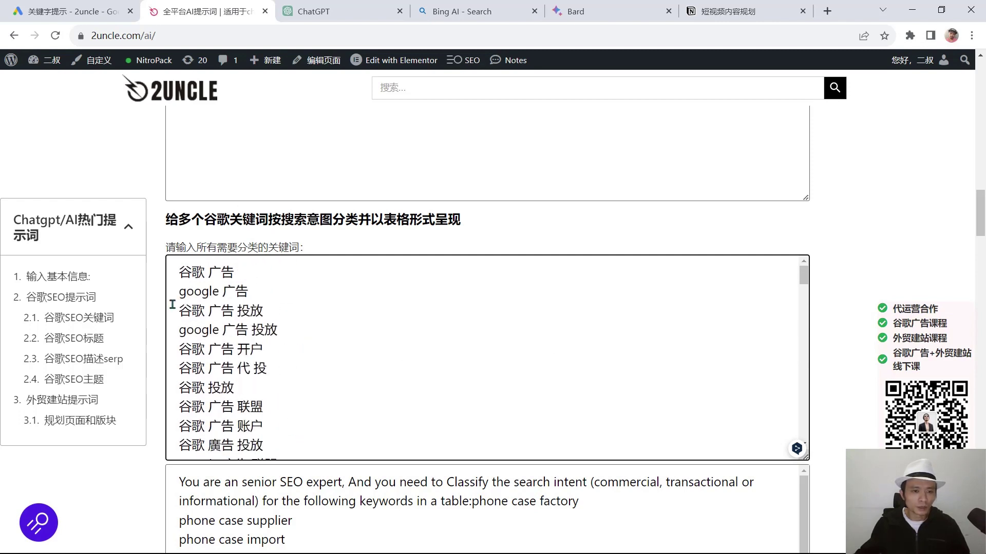
{"action": "left_click_drag", "start_coordinate": [182, 267], "coordinate": [350, 494]}
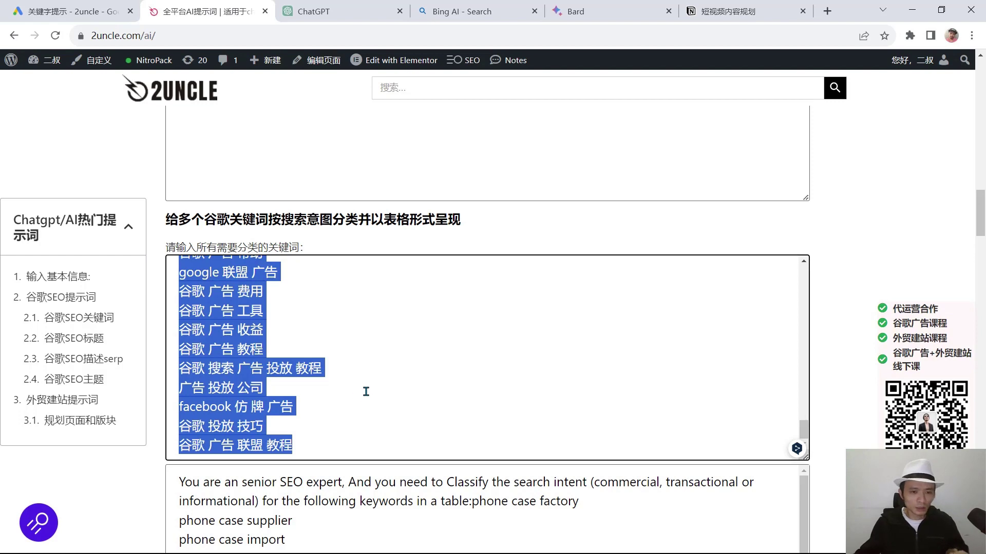
{"action": "scroll", "coordinate": [372, 384], "scroll_direction": "down", "scroll_amount": 3}
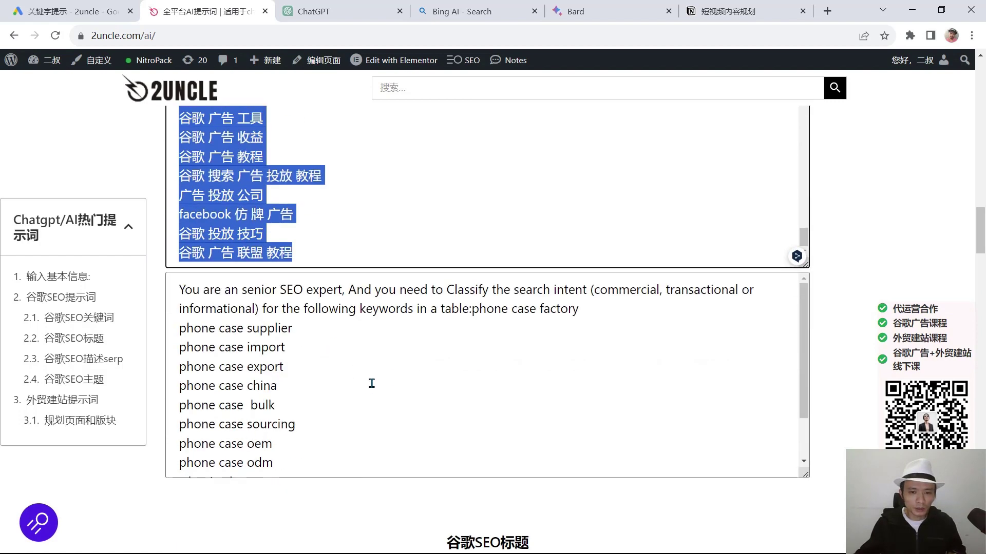
{"action": "left_click", "coordinate": [472, 311]}
{"action": "left_click_drag", "start_coordinate": [472, 310], "coordinate": [289, 461]}
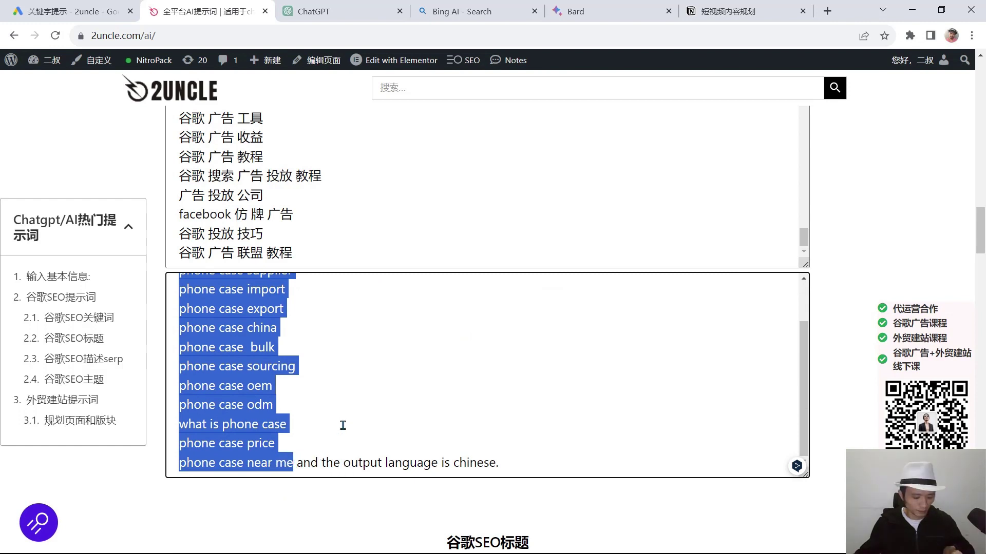
{"action": "key", "text": "ctrl+v"}
Check the edited classification prompt from beginning to end, copy its full text and switch to ChatGPT.
{"action": "scroll", "coordinate": [413, 431], "scroll_direction": "up", "scroll_amount": 20}
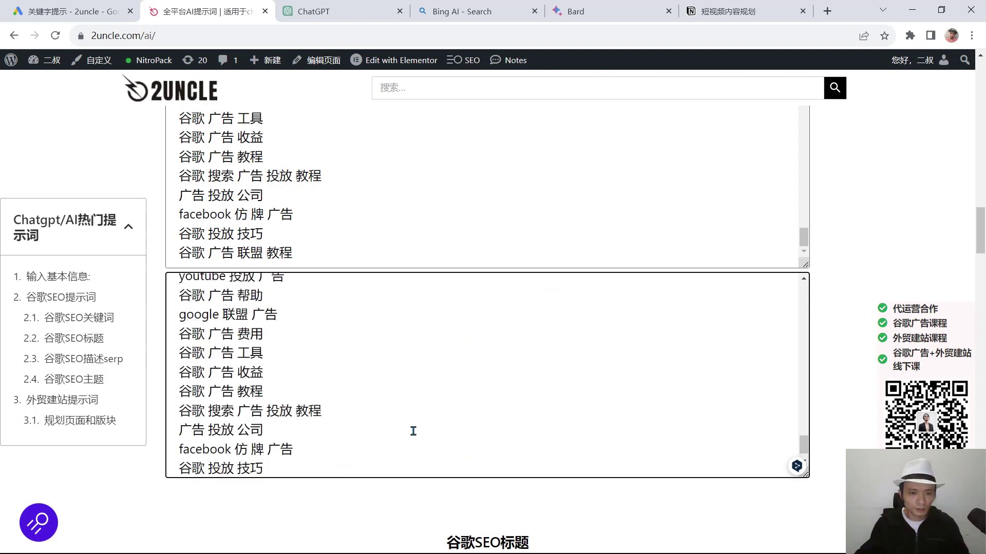
{"action": "scroll", "coordinate": [413, 432], "scroll_direction": "up", "scroll_amount": 2}
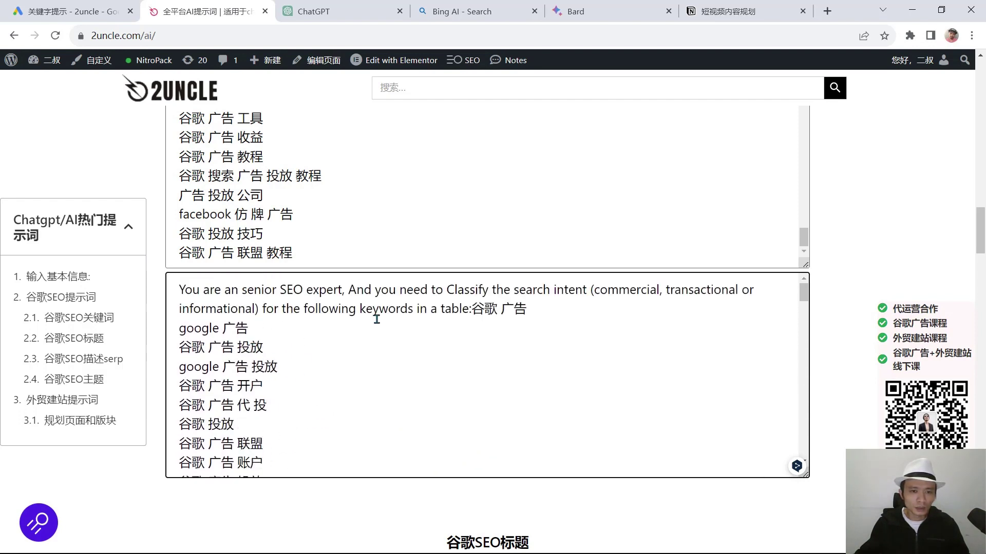
{"action": "scroll", "coordinate": [376, 319], "scroll_direction": "down", "scroll_amount": 20}
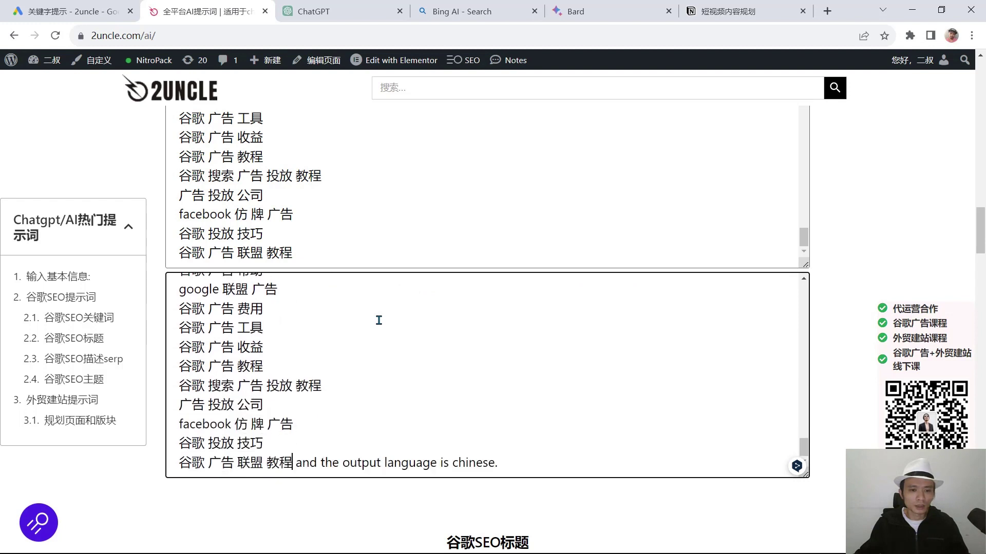
{"action": "key", "text": "ctrl+a"}
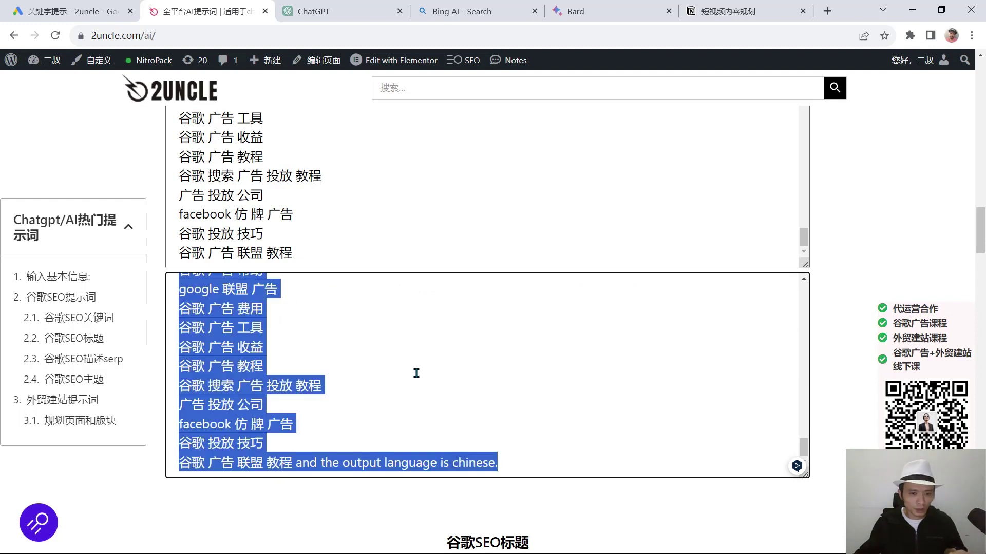
{"action": "left_click", "coordinate": [353, 16]}
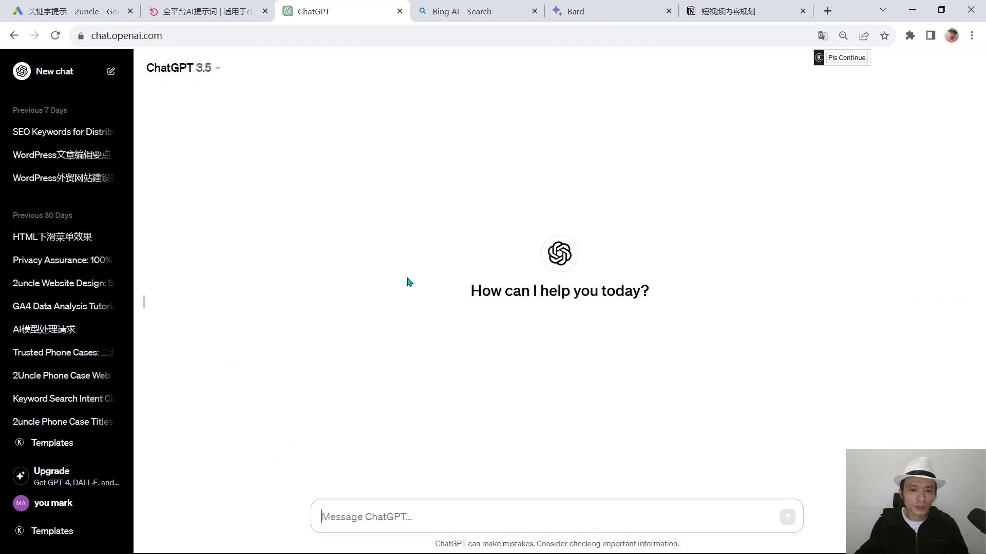
Try to submit the copied classification prompt as a new message and regenerate the response.
{"action": "left_click", "coordinate": [380, 510]}
{"action": "key", "text": "ctrl+v"}
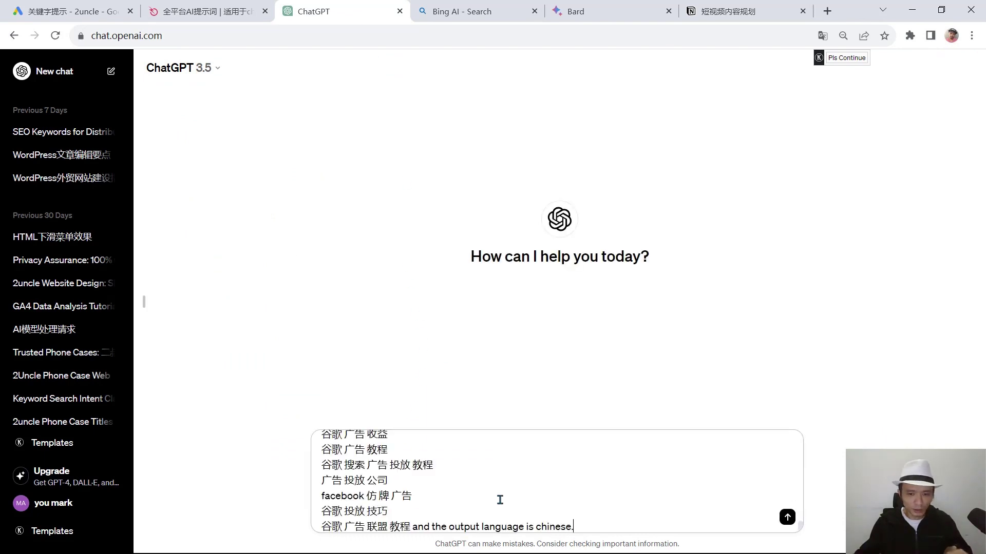
{"action": "left_click", "coordinate": [787, 517]}
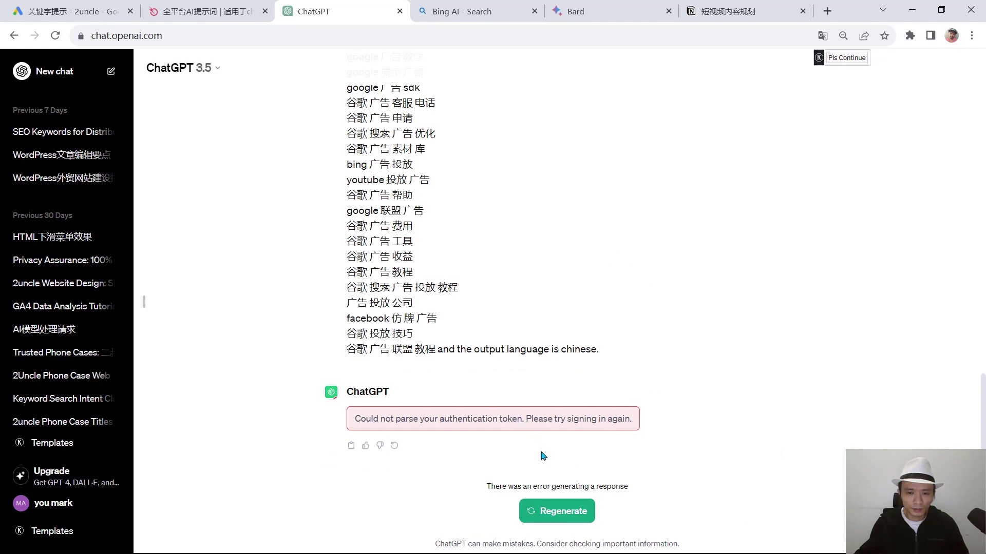
{"action": "left_click", "coordinate": [555, 513]}
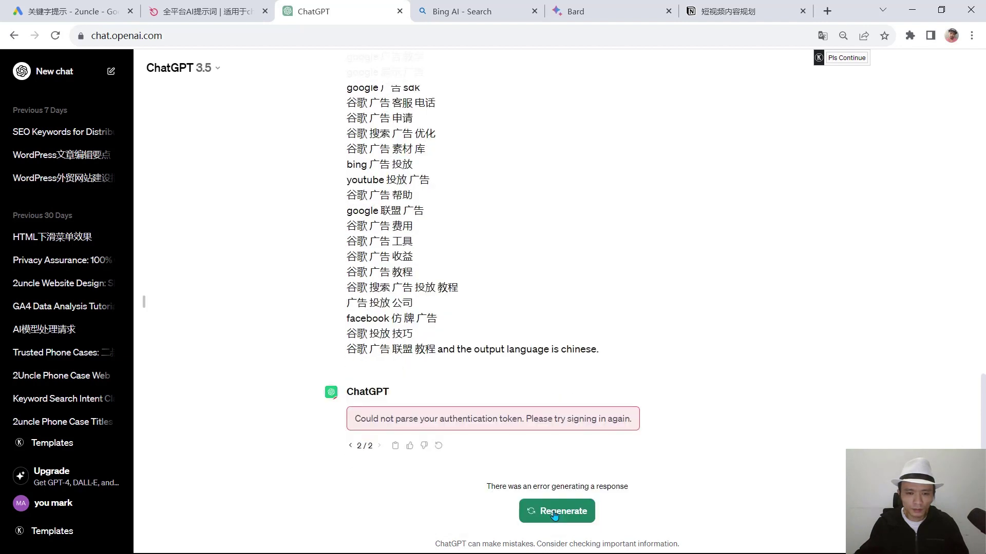
Reload the ChatGPT page and submit the copied classification prompt in a new chat.
{"action": "left_click", "coordinate": [57, 35]}
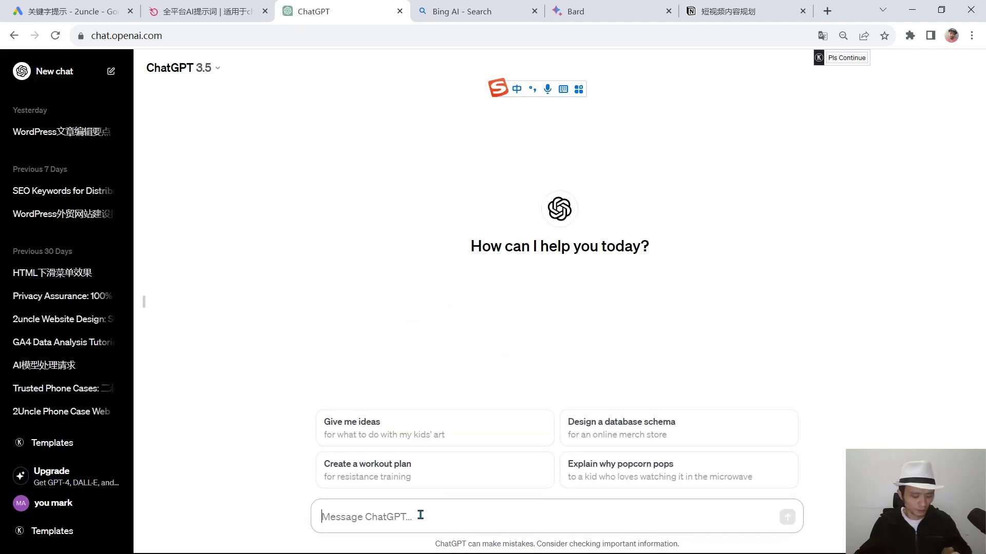
{"action": "key", "text": "ctrl+v"}
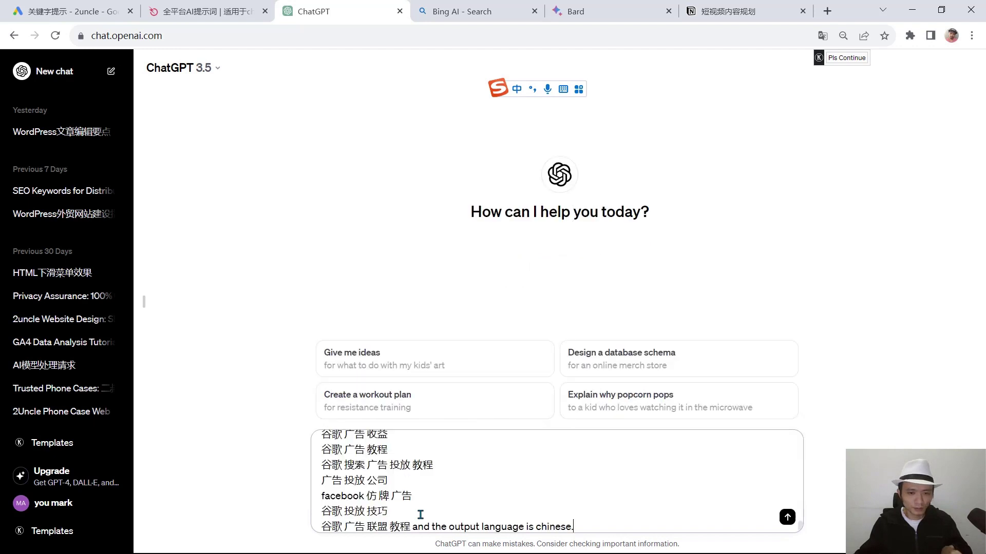
{"action": "left_click", "coordinate": [786, 517]}
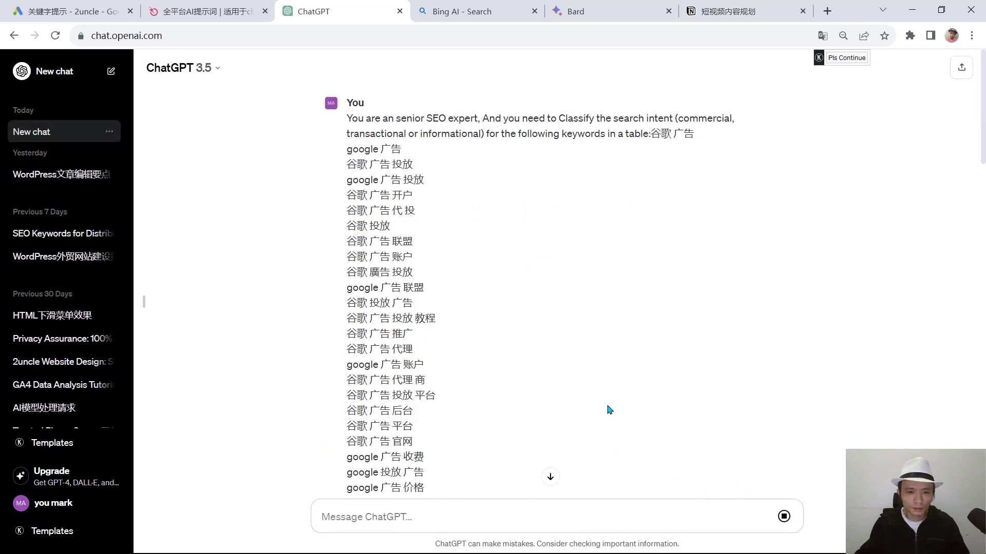
Follow the search-intent table in the response and have ChatGPT continue generating the remaining keyword rows.
{"action": "scroll", "coordinate": [610, 410], "scroll_direction": "down", "scroll_amount": 6}
{"action": "scroll", "coordinate": [609, 410], "scroll_direction": "down", "scroll_amount": 15}
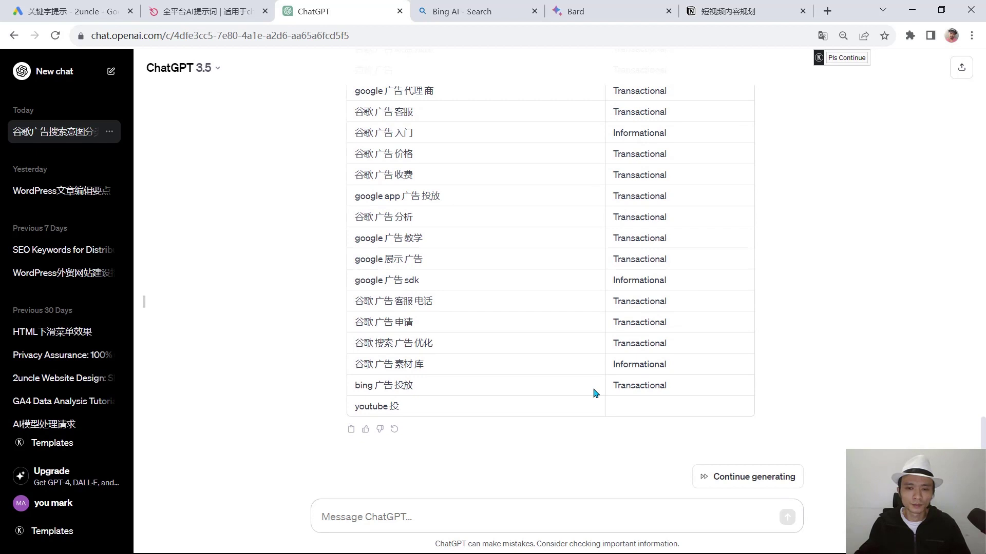
{"action": "scroll", "coordinate": [595, 393], "scroll_direction": "up", "scroll_amount": 5}
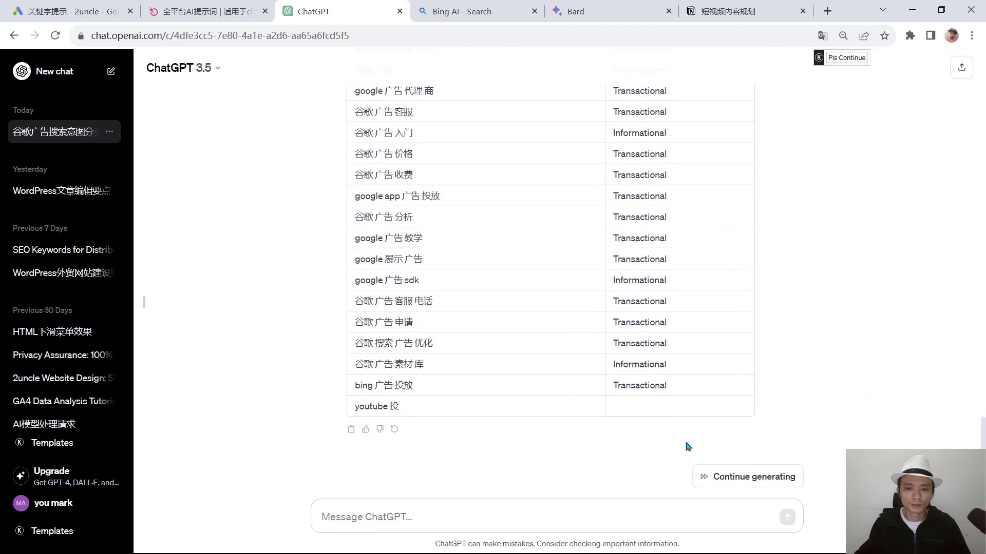
{"action": "left_click", "coordinate": [722, 477]}
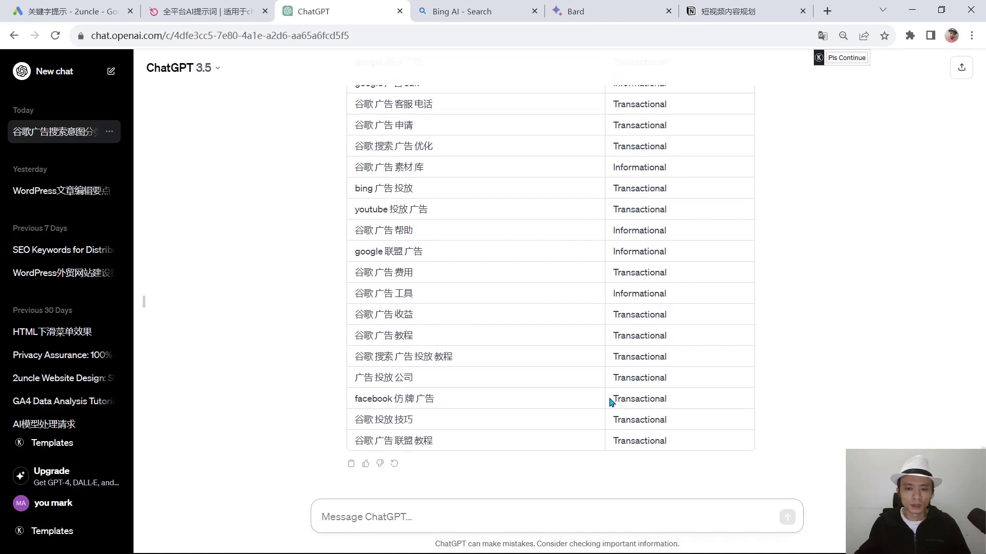
Look through the generated table from its beginning, examining the search intent assigned to each keyword.
{"action": "scroll", "coordinate": [592, 440], "scroll_direction": "up", "scroll_amount": 20}
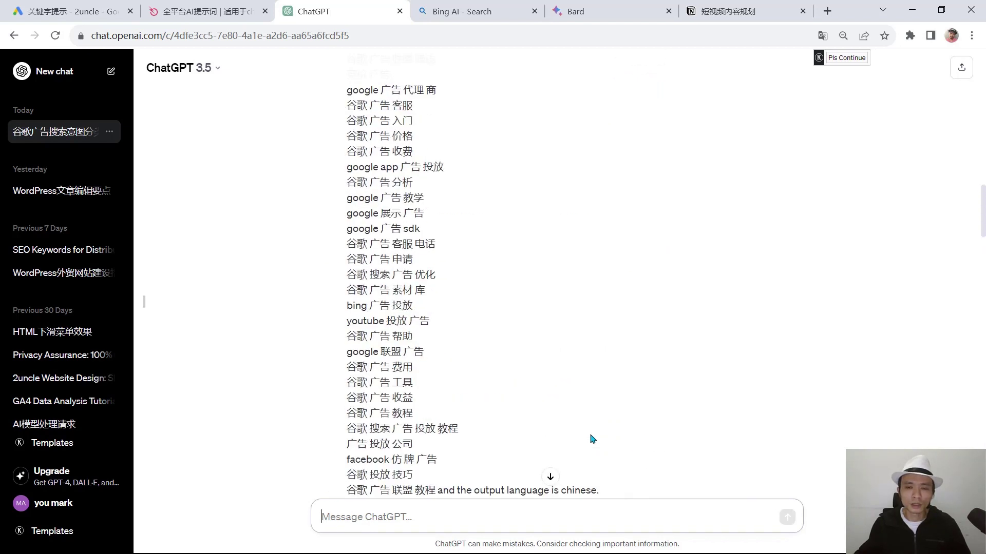
{"action": "scroll", "coordinate": [592, 440], "scroll_direction": "up", "scroll_amount": 4}
{"action": "scroll", "coordinate": [591, 440], "scroll_direction": "down", "scroll_amount": 8}
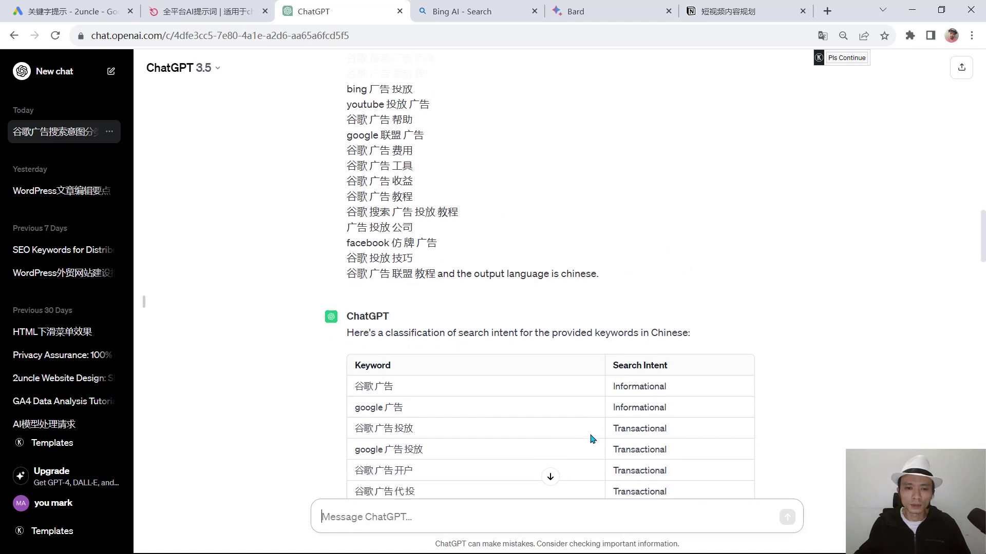
{"action": "scroll", "coordinate": [592, 440], "scroll_direction": "down", "scroll_amount": 18}
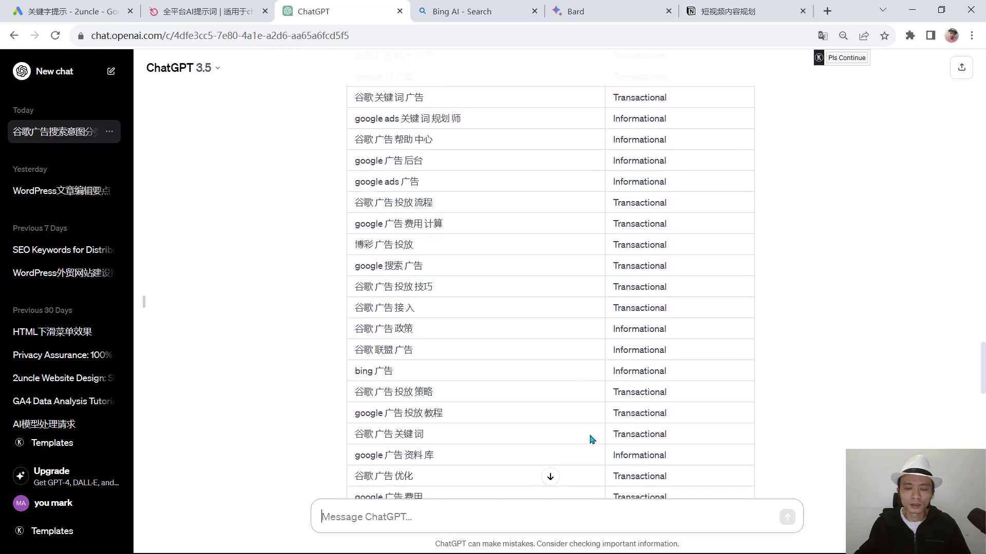
{"action": "scroll", "coordinate": [592, 440], "scroll_direction": "down", "scroll_amount": 15}
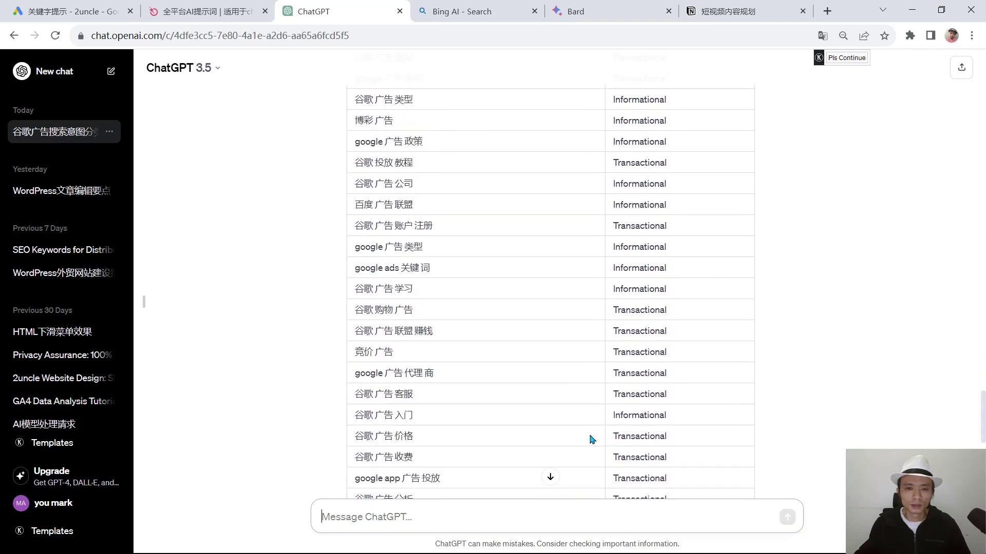
Select and copy the entire sent classification prompt, from "You are an senior SEO expert" through "the output language is chinese.".
{"action": "scroll", "coordinate": [591, 440], "scroll_direction": "up", "scroll_amount": 20}
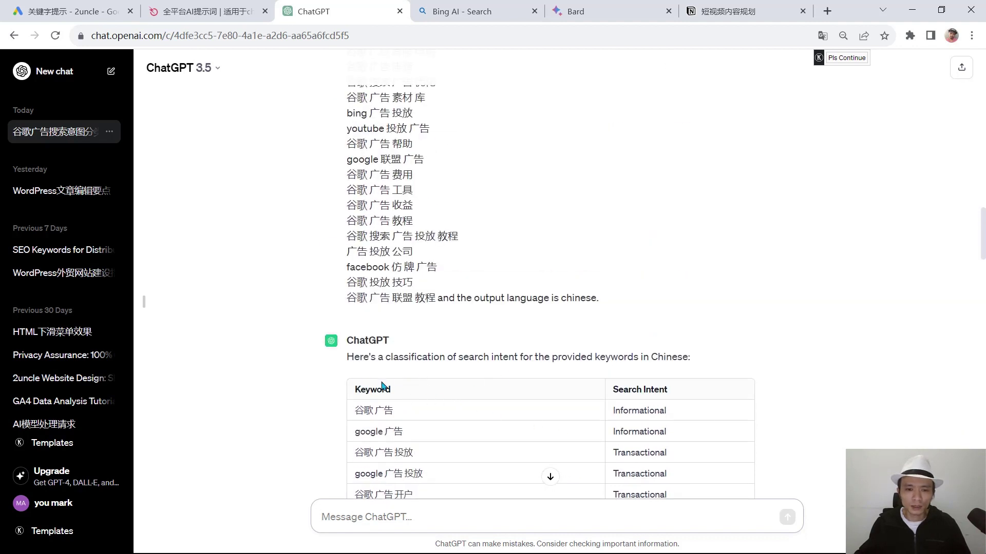
{"action": "left_click_drag", "start_coordinate": [353, 387], "coordinate": [569, 411]}
{"action": "scroll", "coordinate": [569, 411], "scroll_direction": "up", "scroll_amount": 4}
{"action": "scroll", "coordinate": [569, 411], "scroll_direction": "down", "scroll_amount": 3}
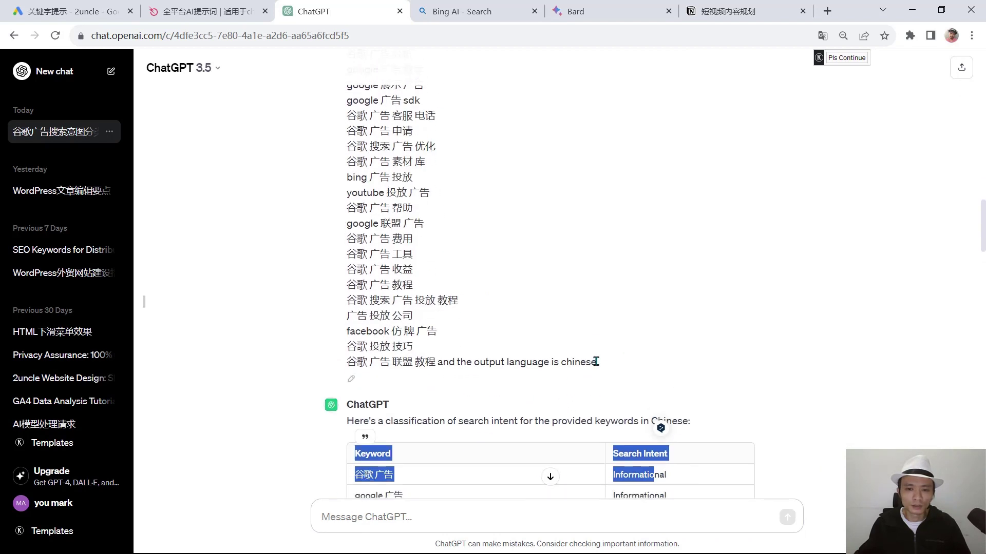
{"action": "left_click_drag", "start_coordinate": [604, 365], "coordinate": [346, 150]}
{"action": "scroll", "coordinate": [405, 301], "scroll_direction": "up", "scroll_amount": 10}
{"action": "scroll", "coordinate": [405, 298], "scroll_direction": "up", "scroll_amount": 10}
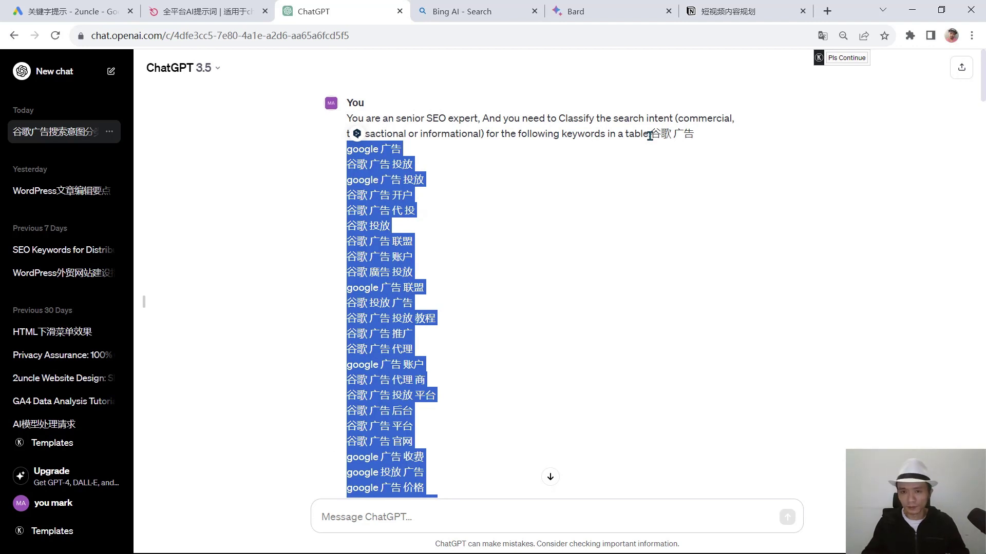
{"action": "key", "text": "shift+Up"}
{"action": "key", "text": "shift+Right"}
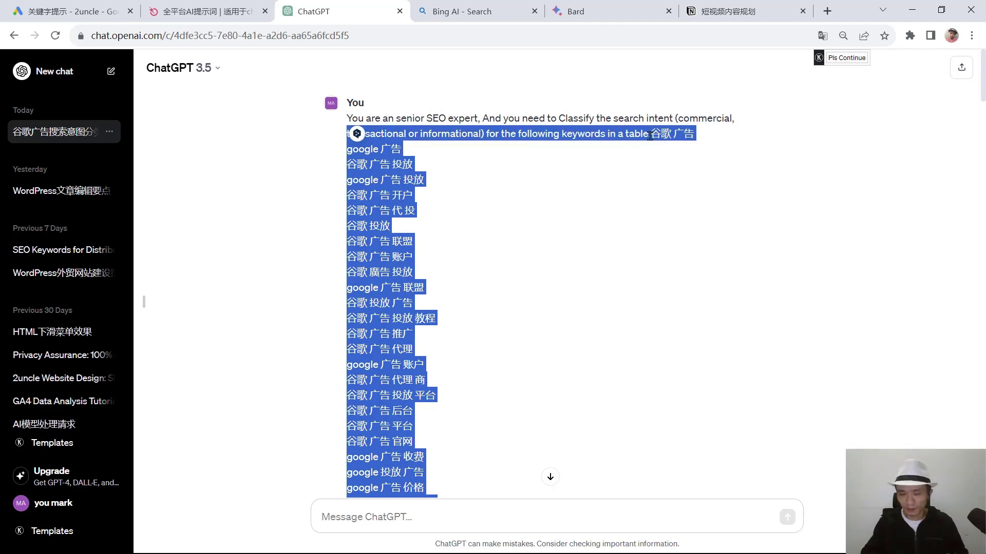
{"action": "key", "text": "shift+Right"}
{"action": "key", "text": "shift+Right"}
{"action": "key", "text": "shift+Right"}
{"action": "key", "text": "shift+Right"}
{"action": "key", "text": "shift+Right"}
{"action": "key", "text": "shift+Right"}
{"action": "key", "text": "shift+Right"}
{"action": "key", "text": "shift+Right"}
{"action": "key", "text": "shift+Right"}
{"action": "key", "text": "shift+Right"}
{"action": "key", "text": "shift+Right"}
{"action": "key", "text": "shift+Right"}
{"action": "key", "text": "shift+Right"}
{"action": "key", "text": "shift+Right"}
{"action": "key", "text": "shift+Right"}
{"action": "key", "text": "shift+Right"}
{"action": "key", "text": "shift+Right"}
{"action": "key", "text": "shift+Right"}
{"action": "key", "text": "shift+Right"}
{"action": "key", "text": "shift+Right"}
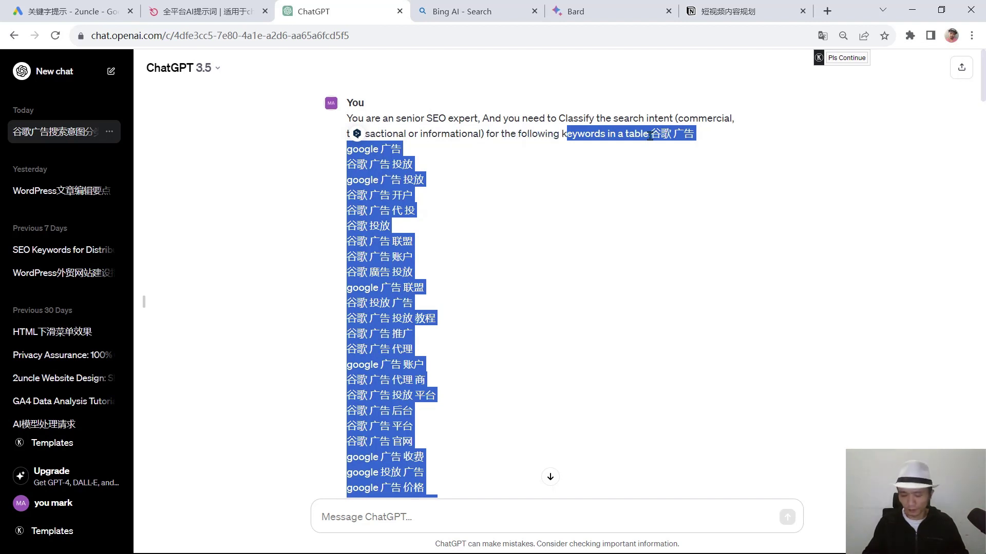
{"action": "key", "text": "shift+Up"}
{"action": "key", "text": "shift+Home"}
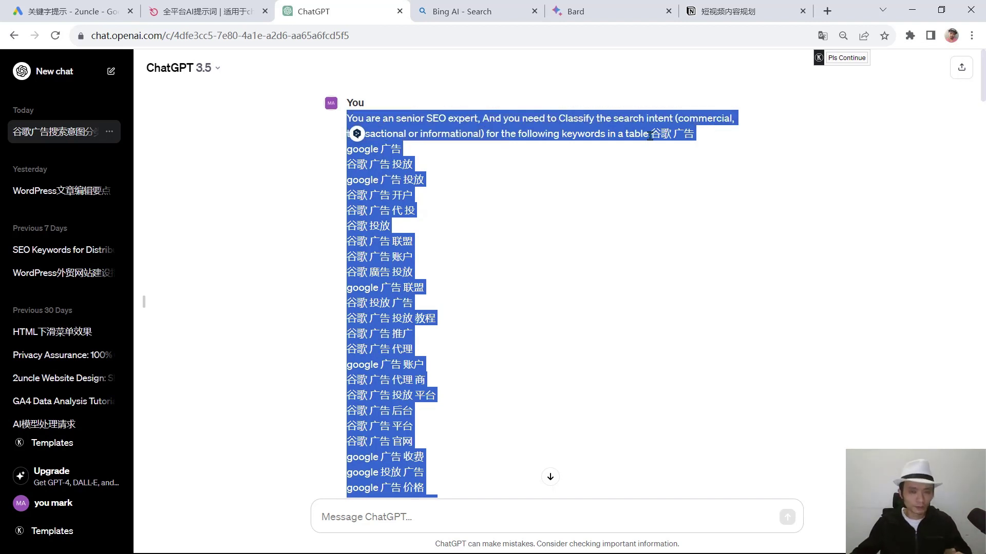
Switch to Bing AI chat, submit the copied classification prompt, and look through the search-intent table in its answer.
{"action": "left_click", "coordinate": [465, 11]}
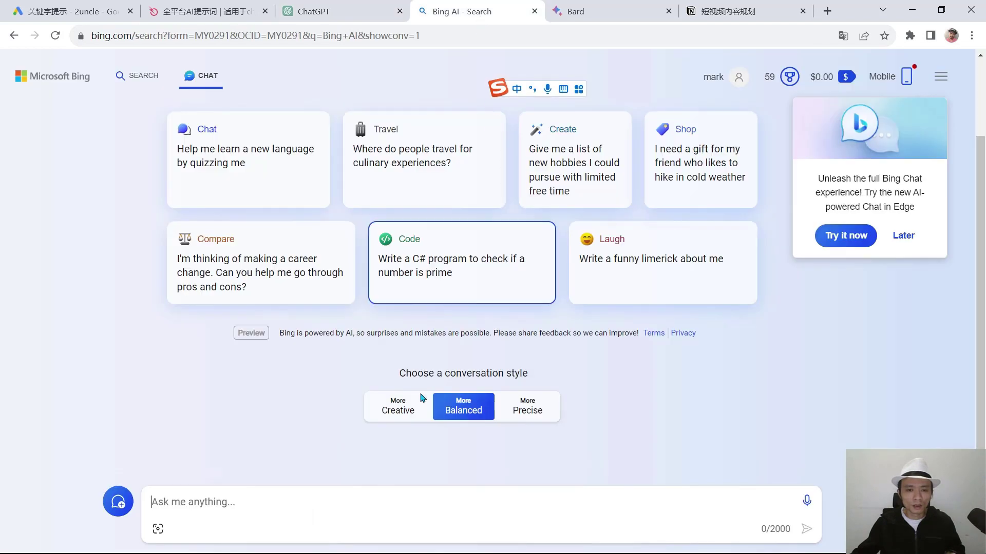
{"action": "key", "text": "ctrl+v"}
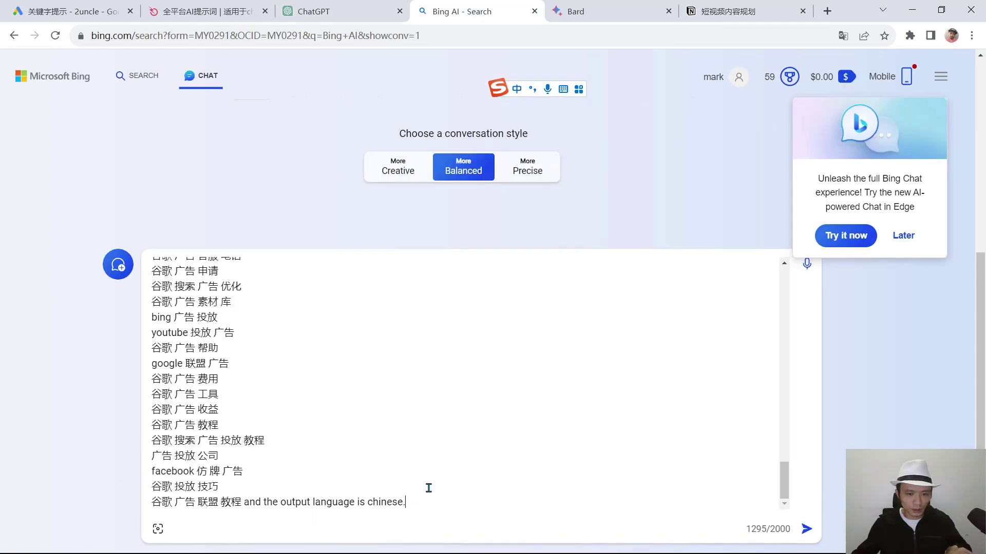
{"action": "left_click", "coordinate": [806, 531]}
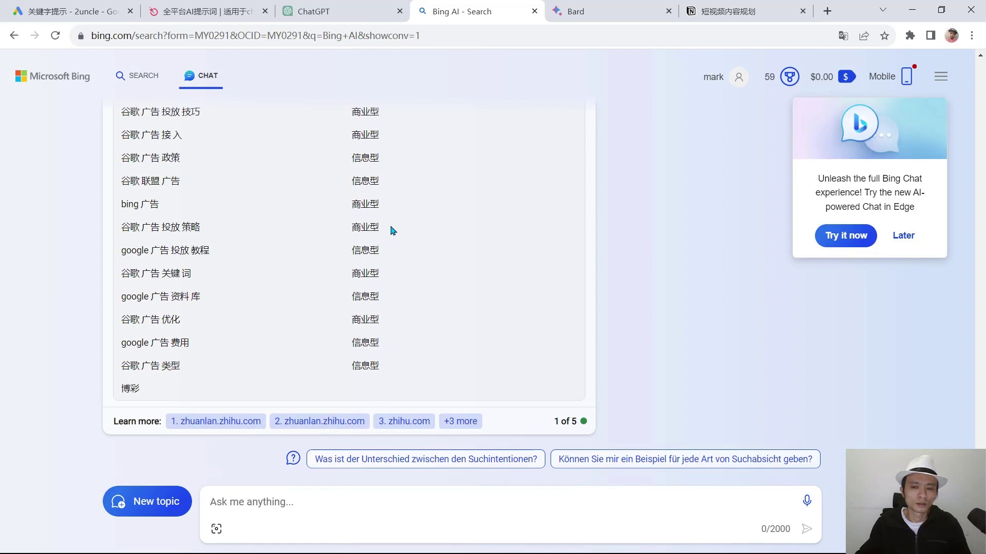
{"action": "scroll", "coordinate": [390, 230], "scroll_direction": "up", "scroll_amount": 10}
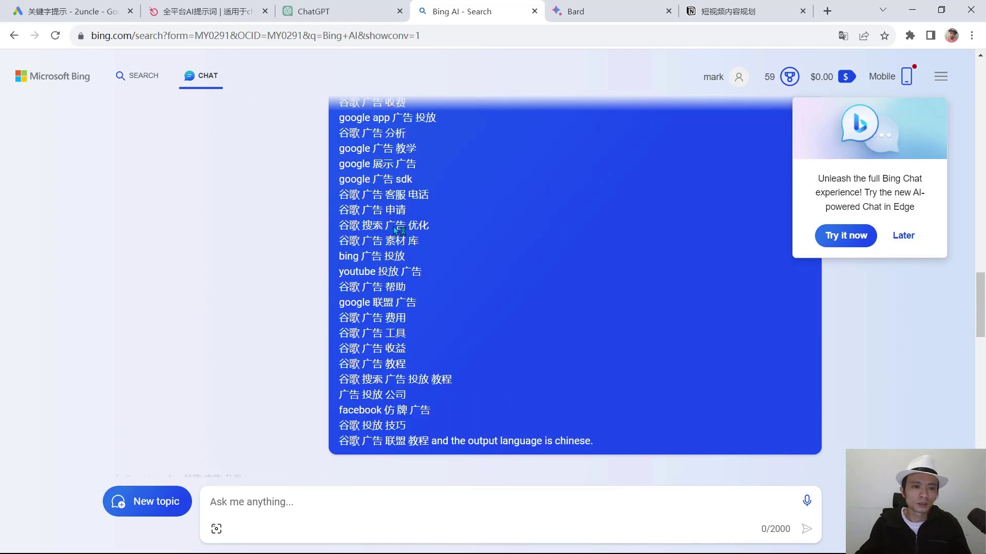
{"action": "scroll", "coordinate": [395, 231], "scroll_direction": "down", "scroll_amount": 12}
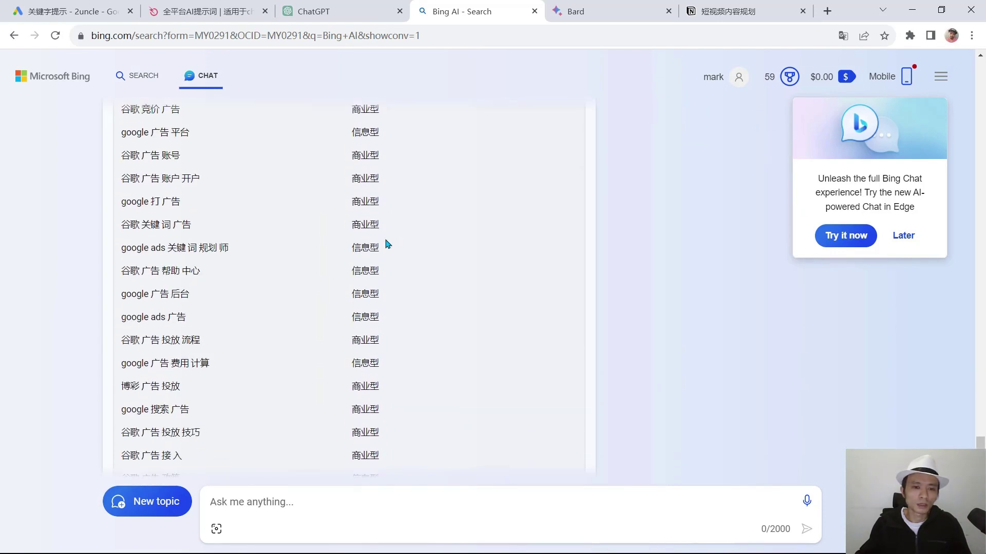
Switch back to the ChatGPT chat and select its search-intent table from the Keyword header through the final keyword rows.
{"action": "left_click", "coordinate": [338, 13]}
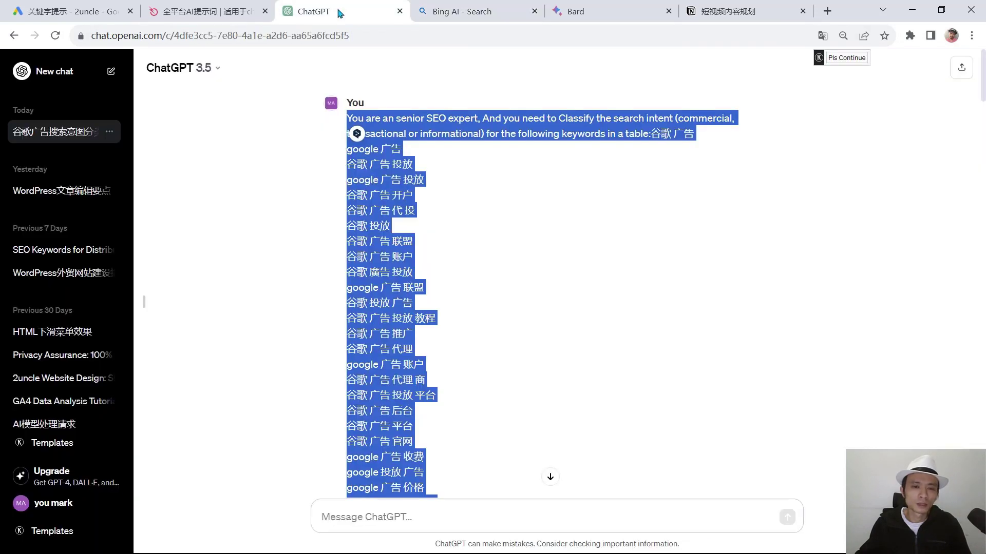
{"action": "scroll", "coordinate": [401, 277], "scroll_direction": "down", "scroll_amount": 15}
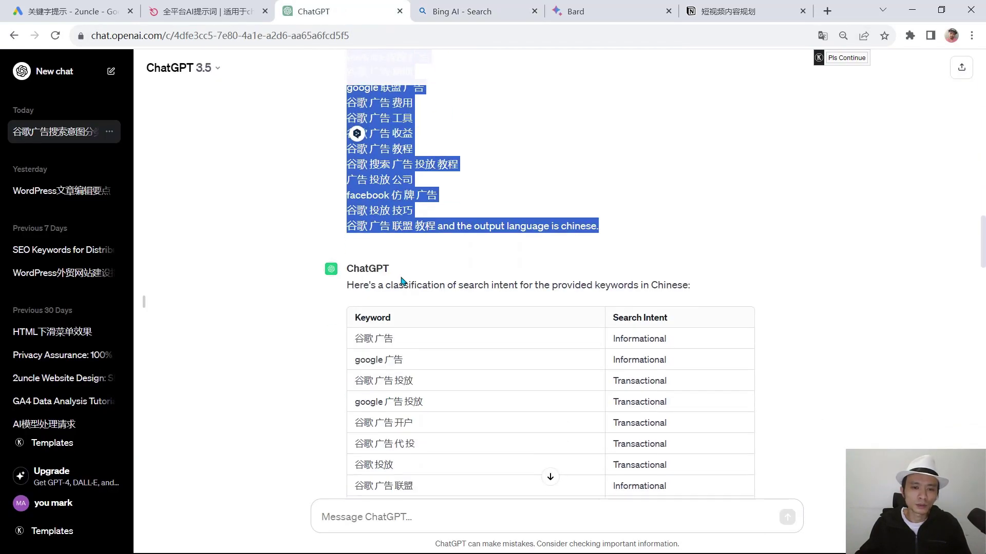
{"action": "scroll", "coordinate": [401, 277], "scroll_direction": "up", "scroll_amount": 6}
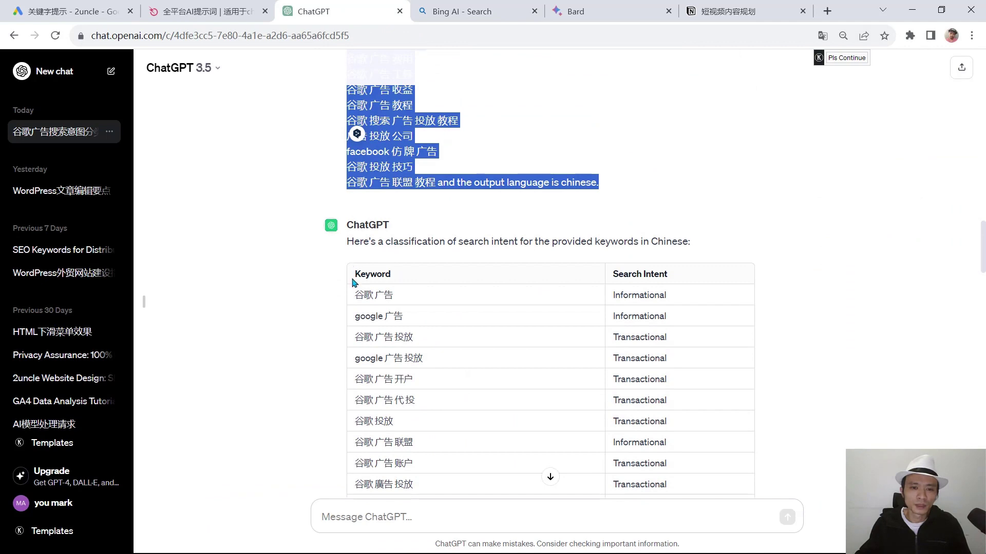
{"action": "left_click", "coordinate": [351, 276]}
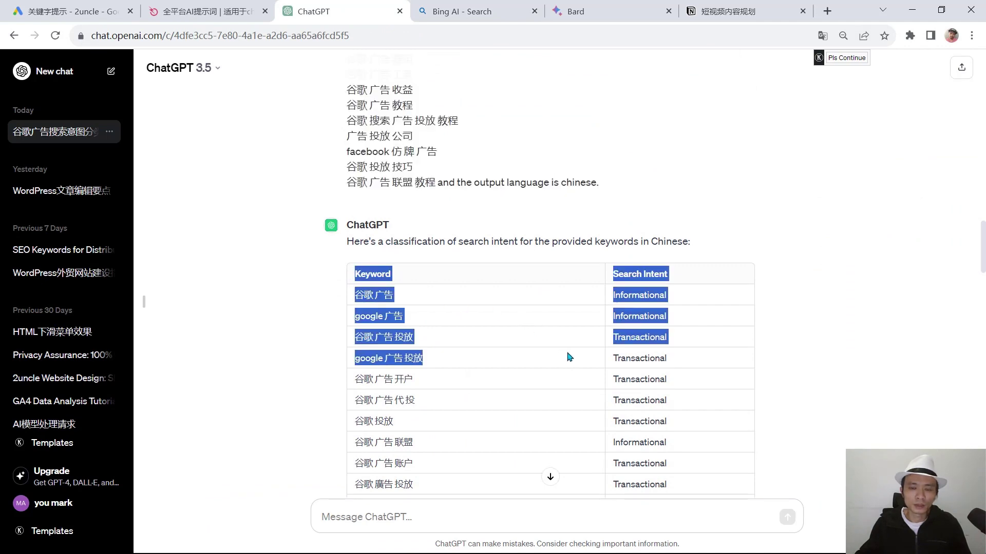
{"action": "scroll", "coordinate": [568, 357], "scroll_direction": "down", "scroll_amount": 10}
{"action": "scroll", "coordinate": [569, 357], "scroll_direction": "down", "scroll_amount": 20}
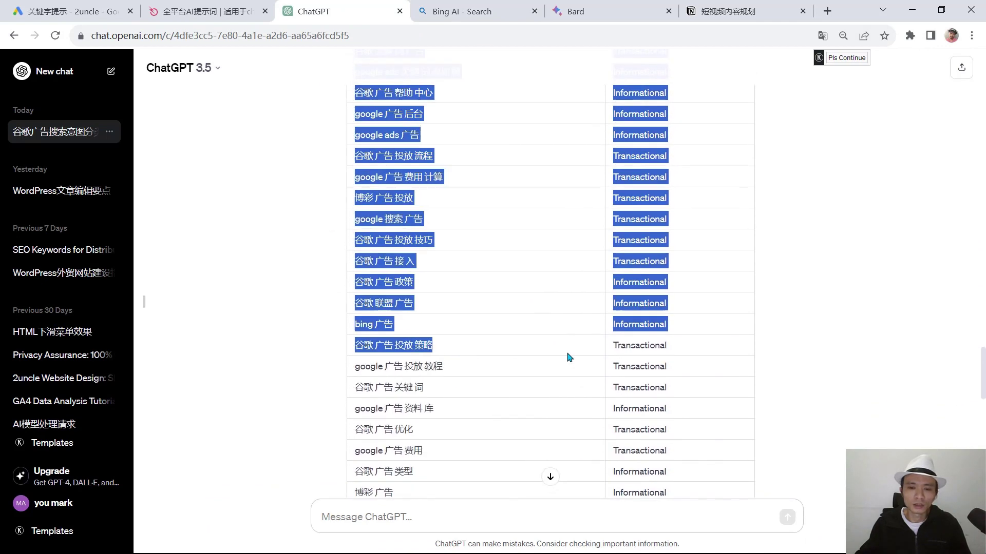
{"action": "scroll", "coordinate": [568, 357], "scroll_direction": "down", "scroll_amount": 4}
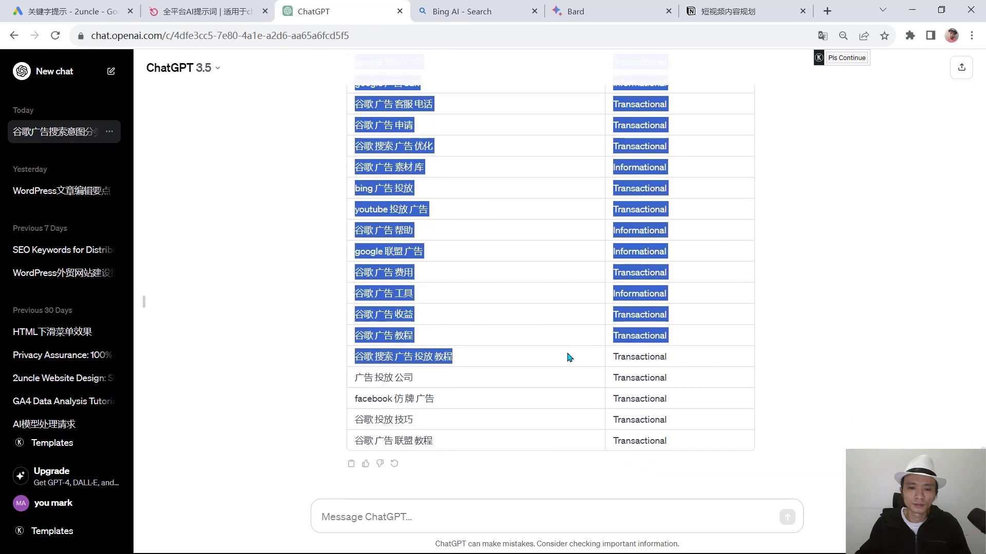